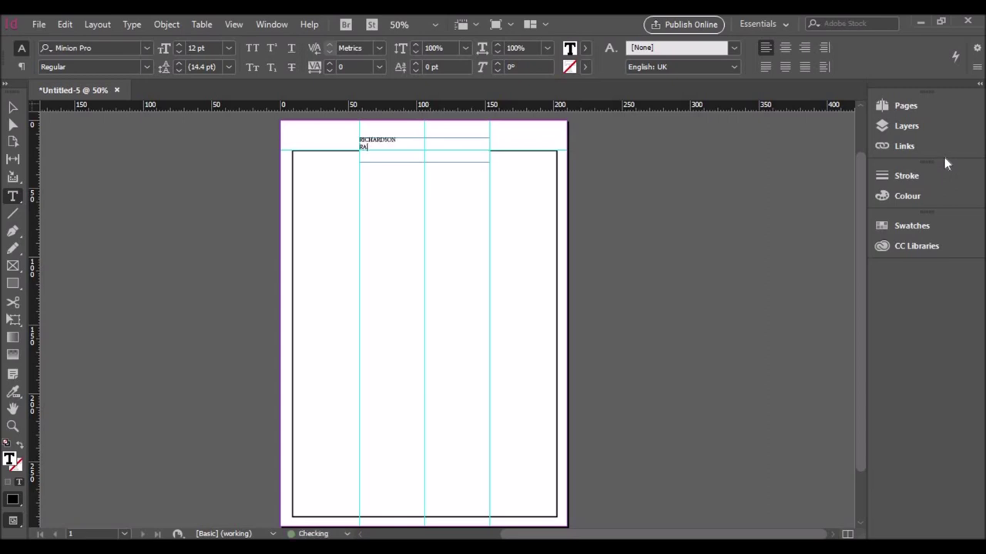
Step: Finish the two-line surname and first-name text frame at the top of the page
{"action": "key", "text": "Escape"}
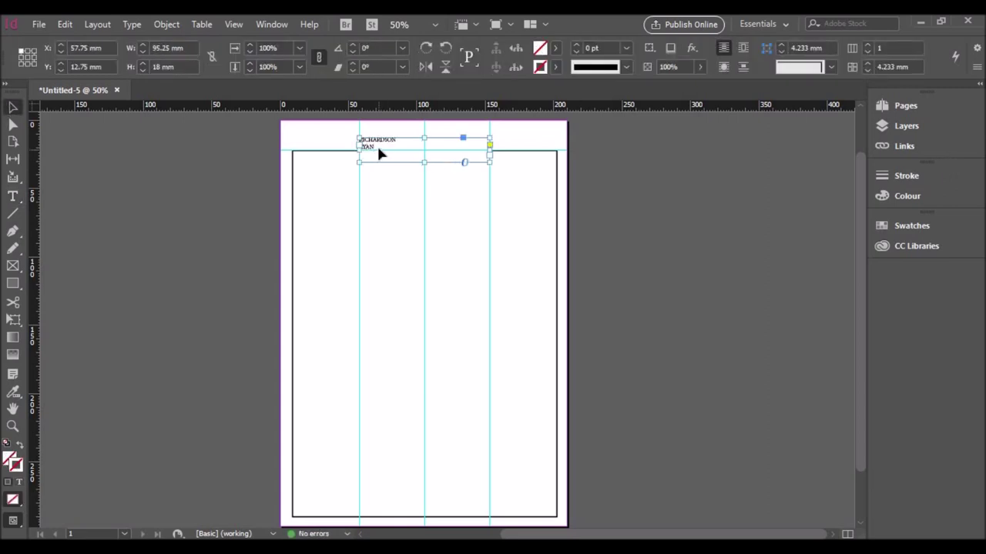
Step: Centre the name lines at 36 pt and extend the frame so the second line shows
{"action": "double_click", "coordinate": [378, 151]}
{"action": "key", "text": "ctrl+a"}
{"action": "left_click", "coordinate": [785, 67]}
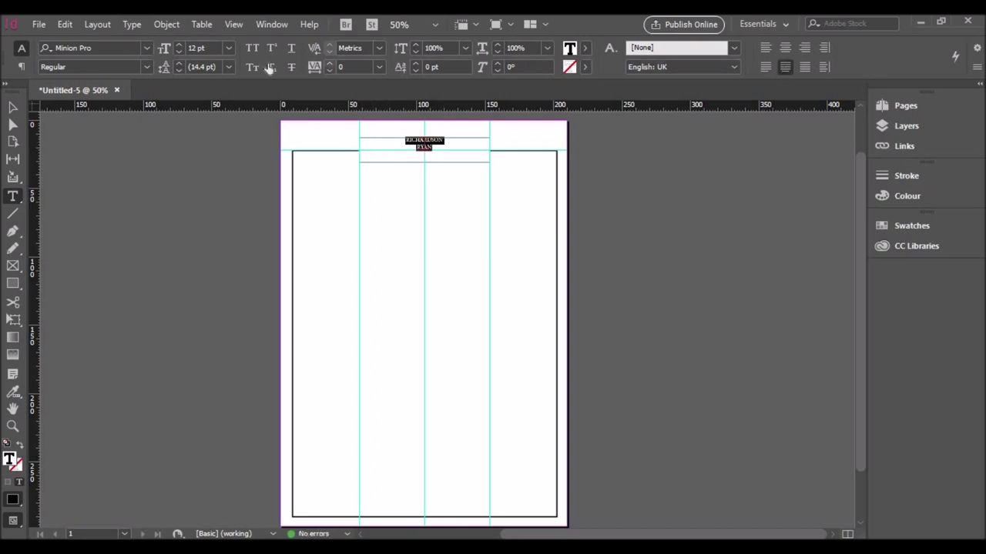
{"action": "left_click", "coordinate": [228, 47]}
{"action": "left_click", "coordinate": [211, 219]}
{"action": "left_click", "coordinate": [228, 48]}
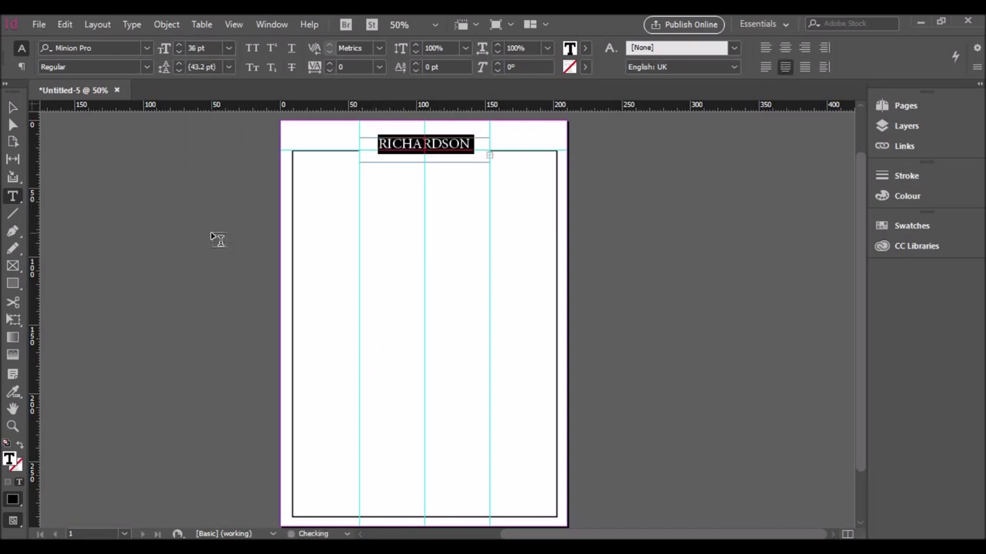
{"action": "left_click", "coordinate": [213, 234]}
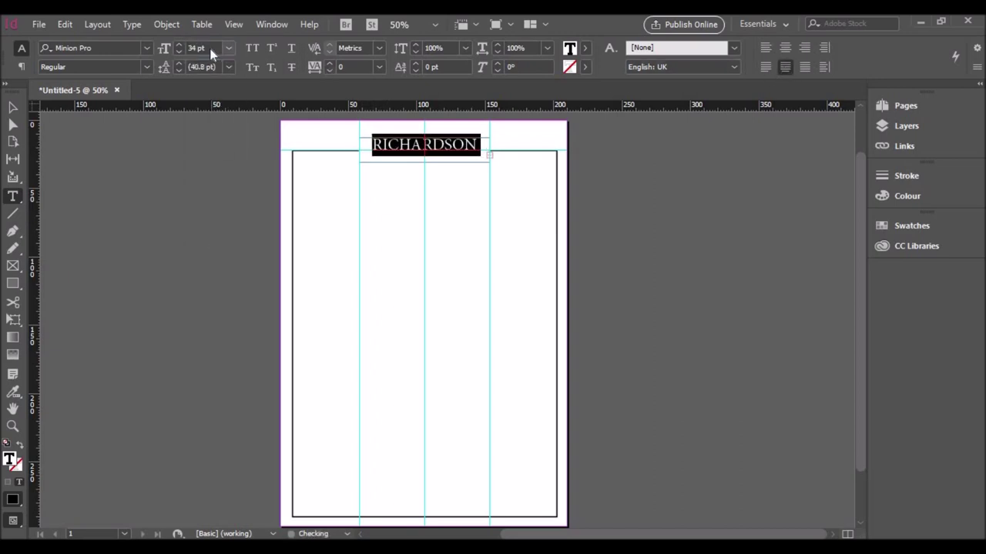
{"action": "key", "text": "Escape"}
{"action": "left_click_drag", "start_coordinate": [424, 161], "coordinate": [422, 180]}
{"action": "key", "text": "ctrl+shift+a"}
{"action": "left_click", "coordinate": [447, 221]}
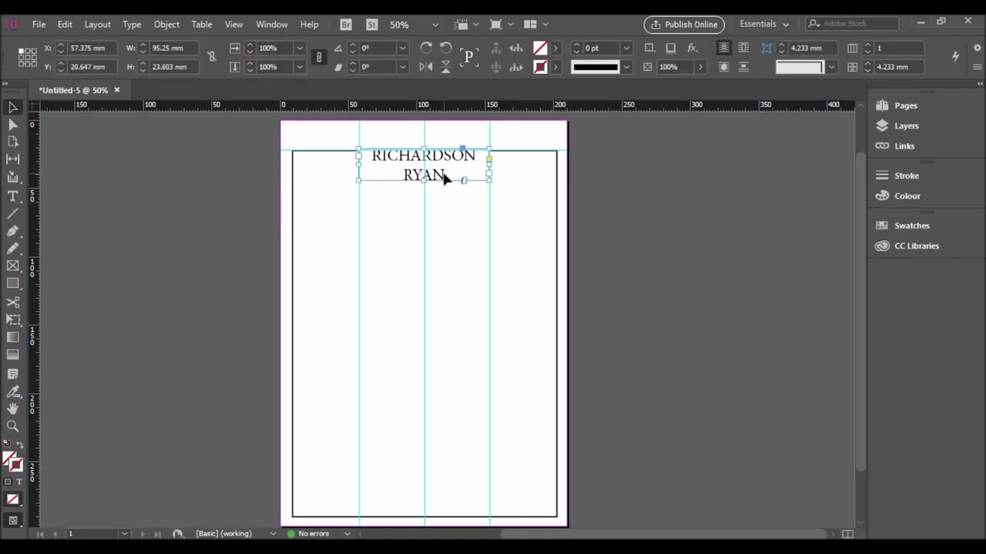
Step: Set the name in Raleway SemiBold at 30 pt
{"action": "double_click", "coordinate": [443, 176]}
{"action": "key", "text": "ctrl+a"}
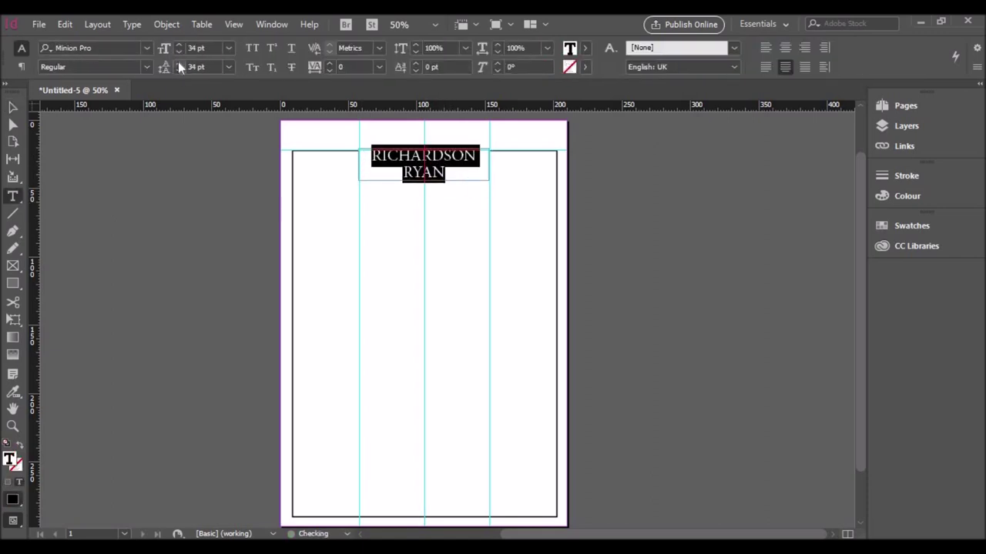
{"action": "left_click", "coordinate": [440, 198]}
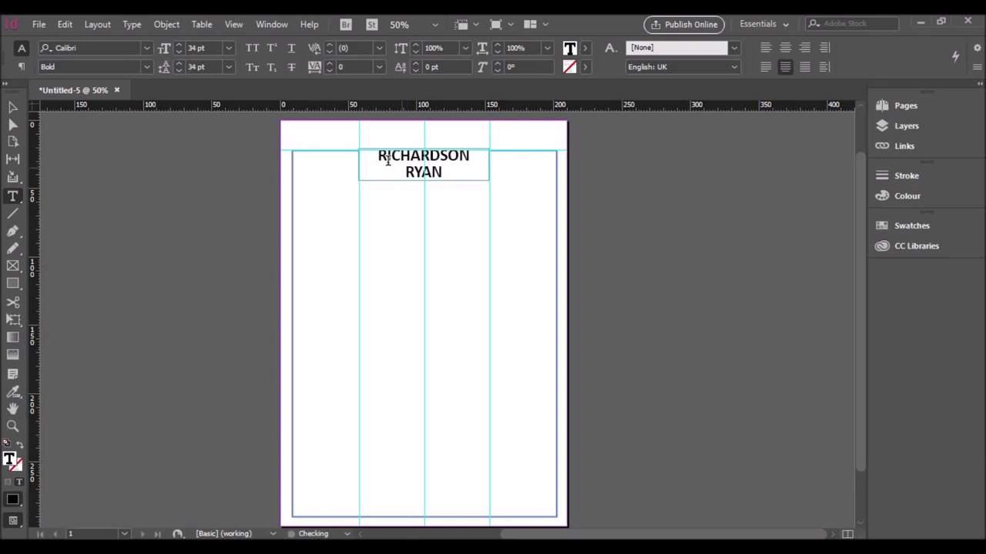
{"action": "left_click", "coordinate": [388, 160]}
{"action": "key", "text": "ctrl+a"}
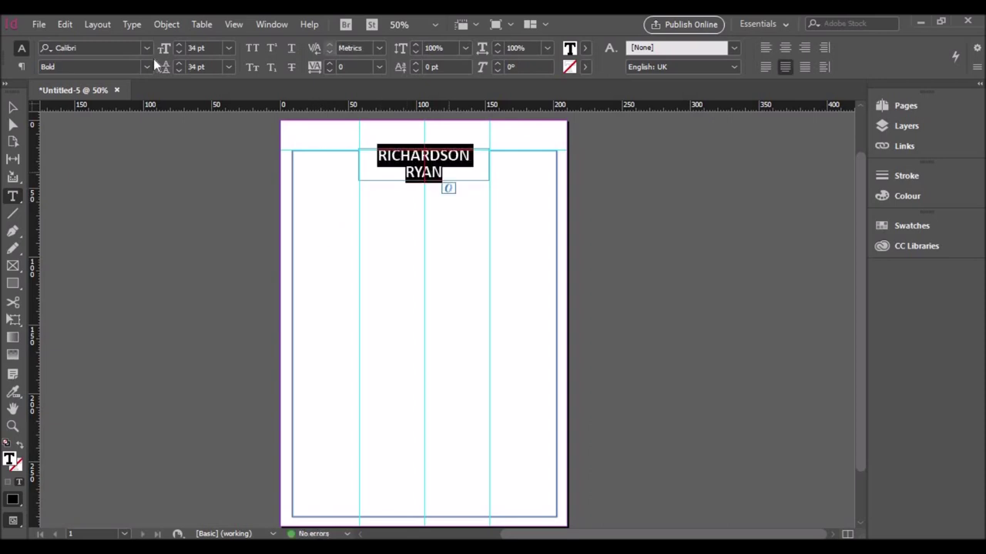
{"action": "left_click", "coordinate": [147, 47]}
{"action": "type", "text": "r"}
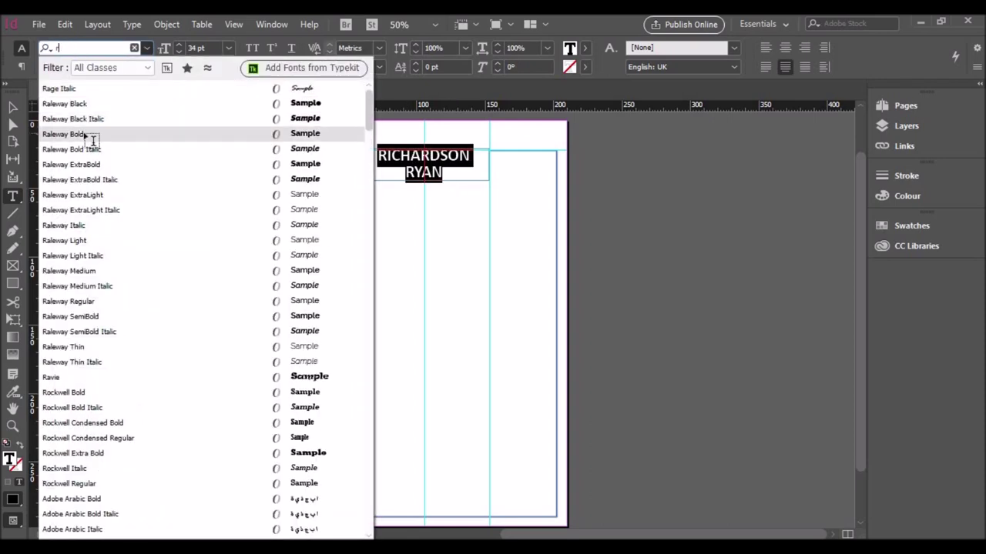
{"action": "left_click", "coordinate": [83, 133]}
{"action": "left_click", "coordinate": [146, 48]}
{"action": "left_click", "coordinate": [70, 88]}
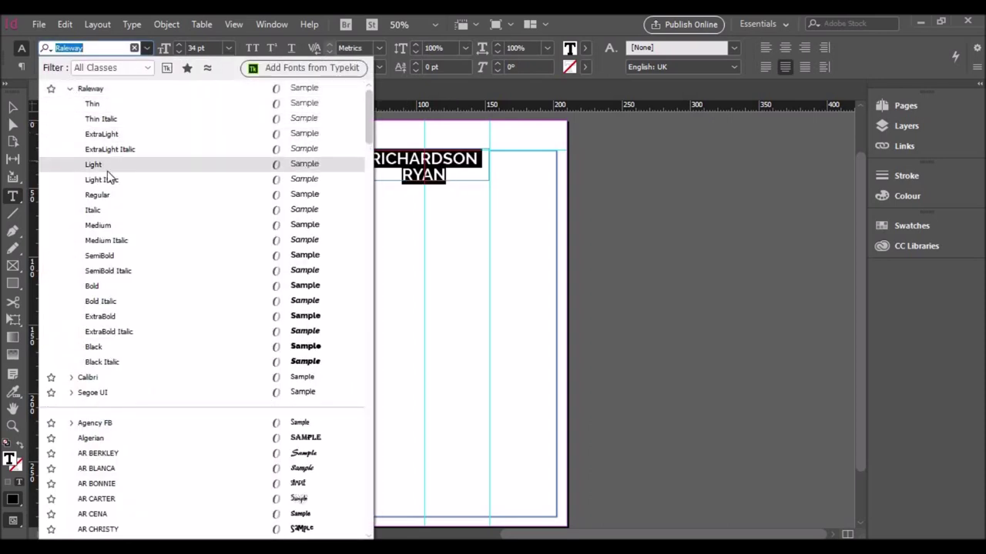
{"action": "left_click", "coordinate": [104, 165]}
{"action": "left_click", "coordinate": [146, 48]}
{"action": "left_click", "coordinate": [71, 89]}
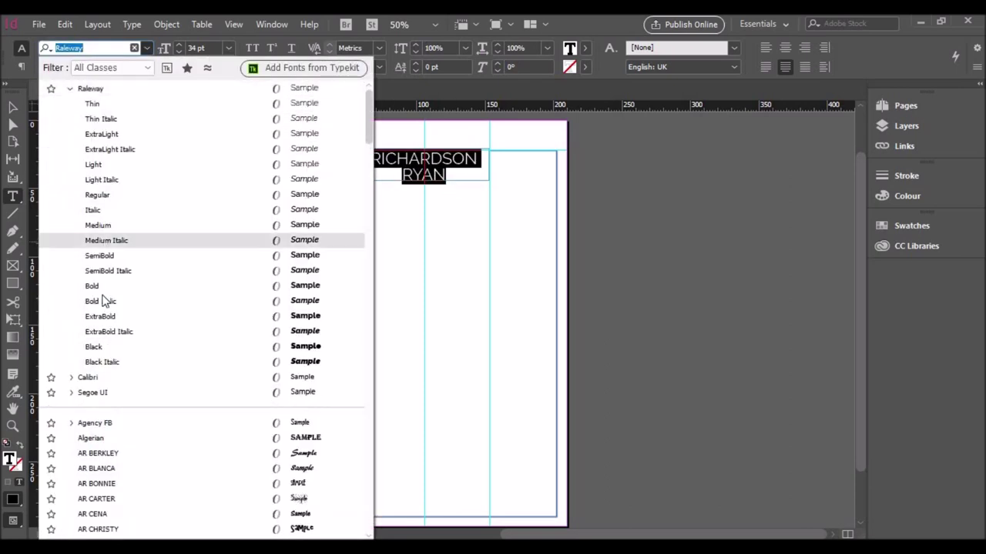
{"action": "left_click", "coordinate": [104, 260]}
{"action": "left_click", "coordinate": [178, 52]}
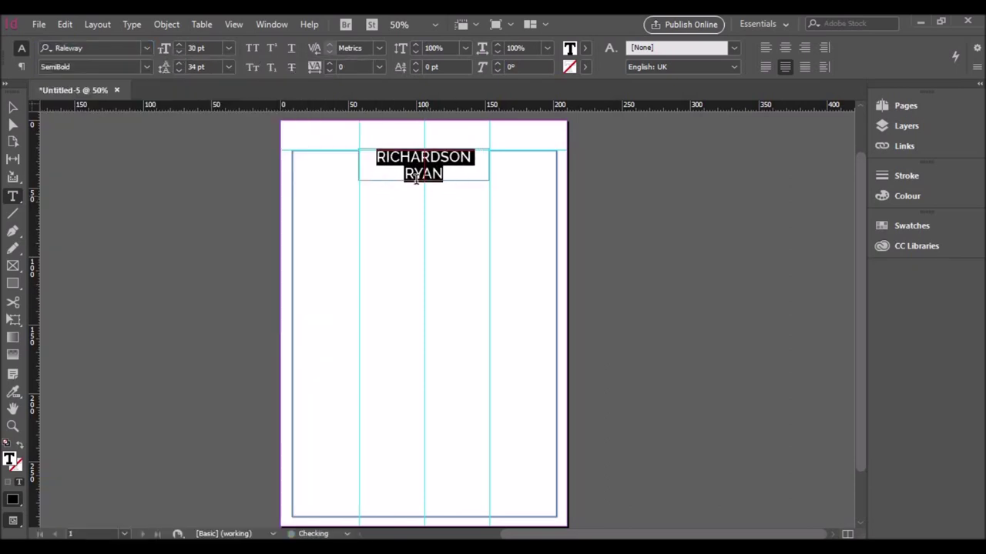
{"action": "key", "text": "Escape"}
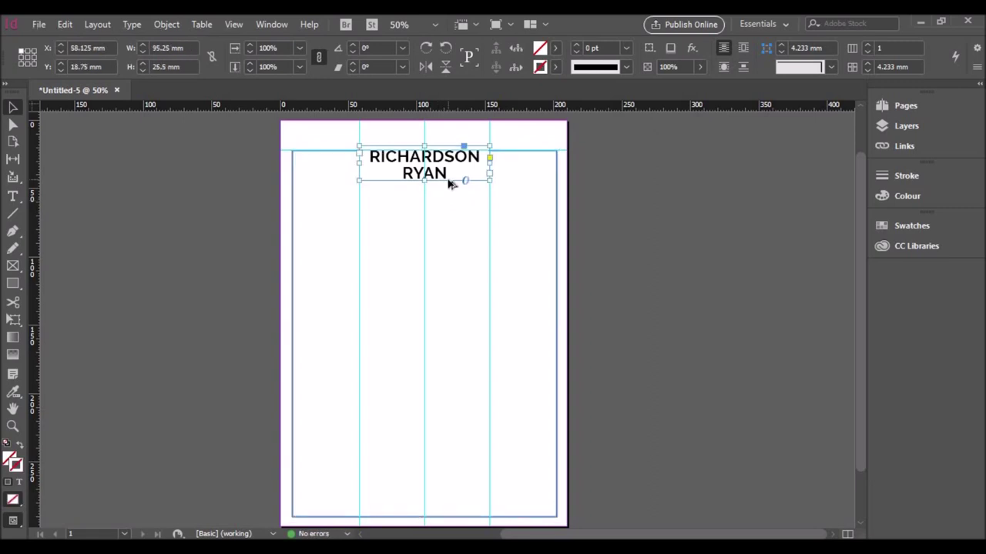
Step: Duplicate the name frame just below and retype it as 'Graphic & Web Designer'
{"action": "left_click_drag", "start_coordinate": [451, 183], "coordinate": [363, 192]}
{"action": "double_click", "coordinate": [453, 208]}
{"action": "type", "text": "Graph"}
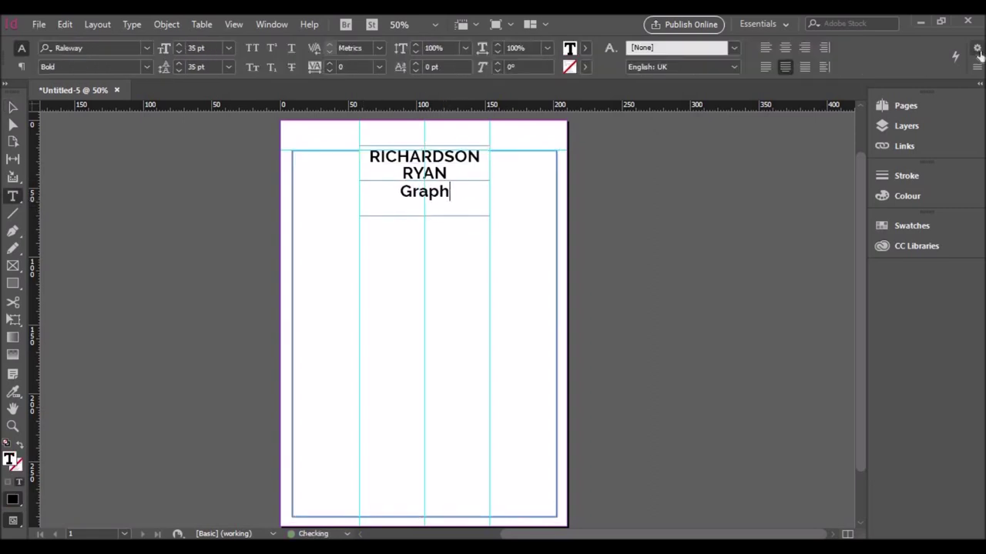
{"action": "type", "text": "ic & Web Designer"}
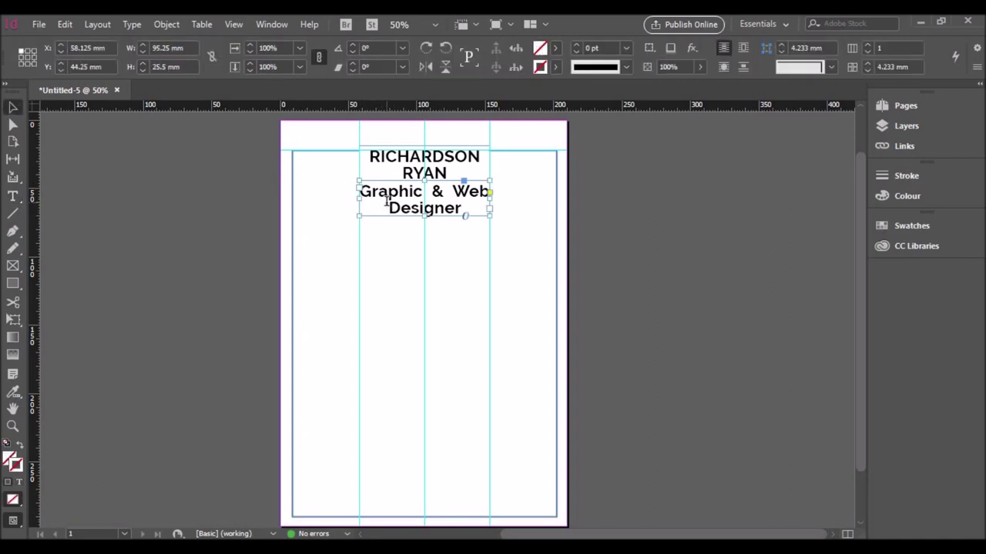
Step: Set the subtitle to 14 pt with 14 pt line spacing
{"action": "key", "text": "ctrl+a"}
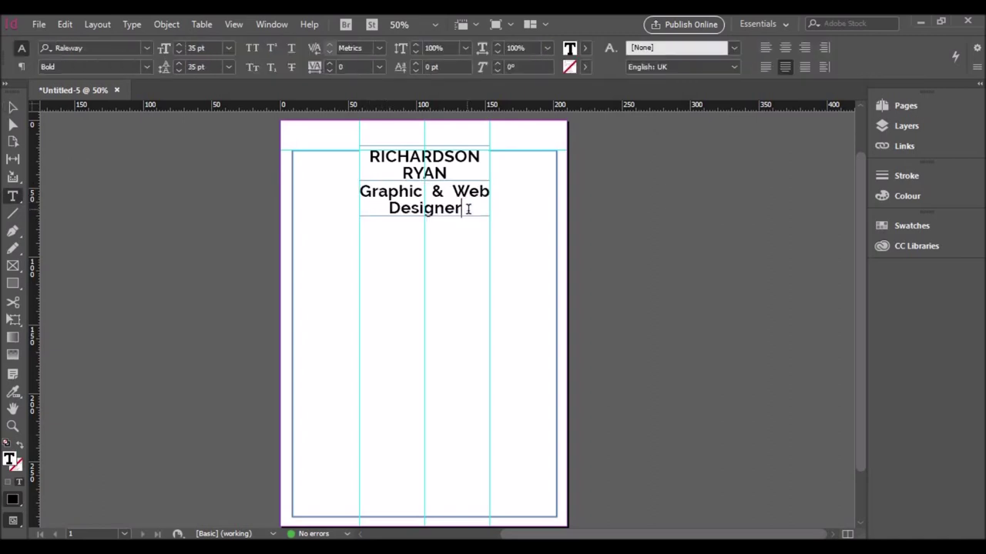
{"action": "left_click", "coordinate": [228, 48]}
{"action": "left_click", "coordinate": [213, 145]}
{"action": "left_click", "coordinate": [179, 71]}
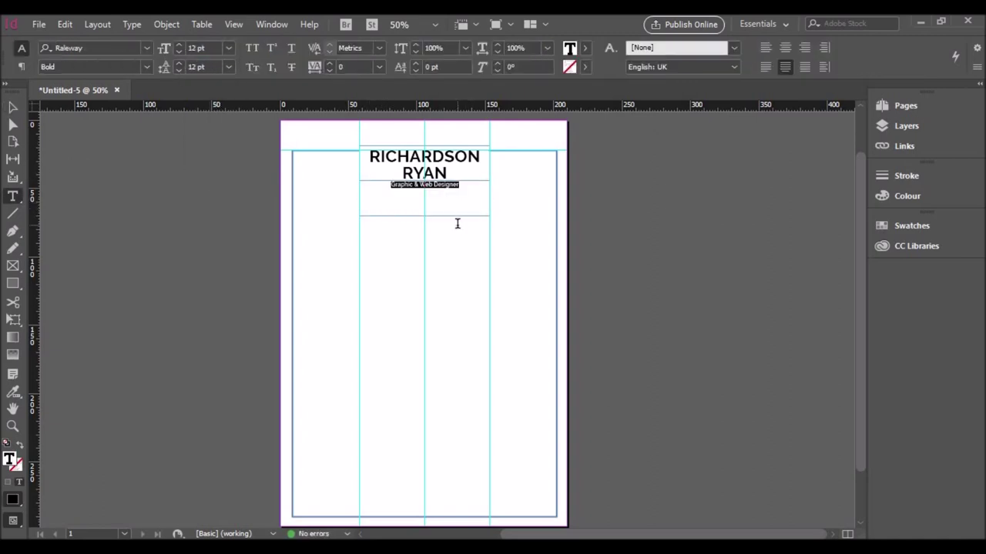
{"action": "left_click", "coordinate": [228, 48]}
{"action": "left_click", "coordinate": [217, 174]}
{"action": "left_click", "coordinate": [228, 67]}
{"action": "left_click", "coordinate": [220, 192]}
{"action": "left_click", "coordinate": [145, 67]}
{"action": "key", "text": "Escape"}
{"action": "key", "text": "Escape"}
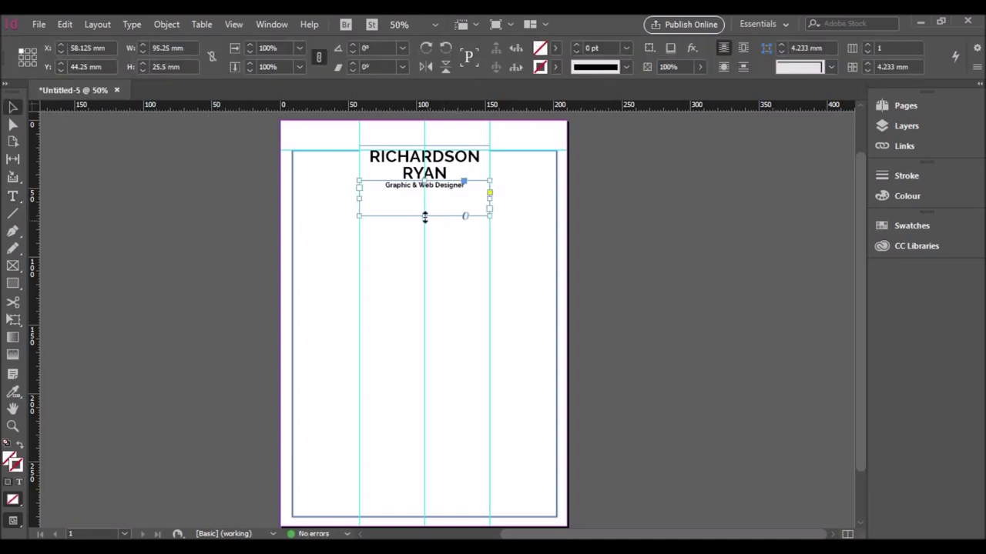
Step: Fit the subtitle frame and draw a small square frame below it
{"action": "double_click", "coordinate": [425, 215]}
{"action": "left_click", "coordinate": [436, 229]}
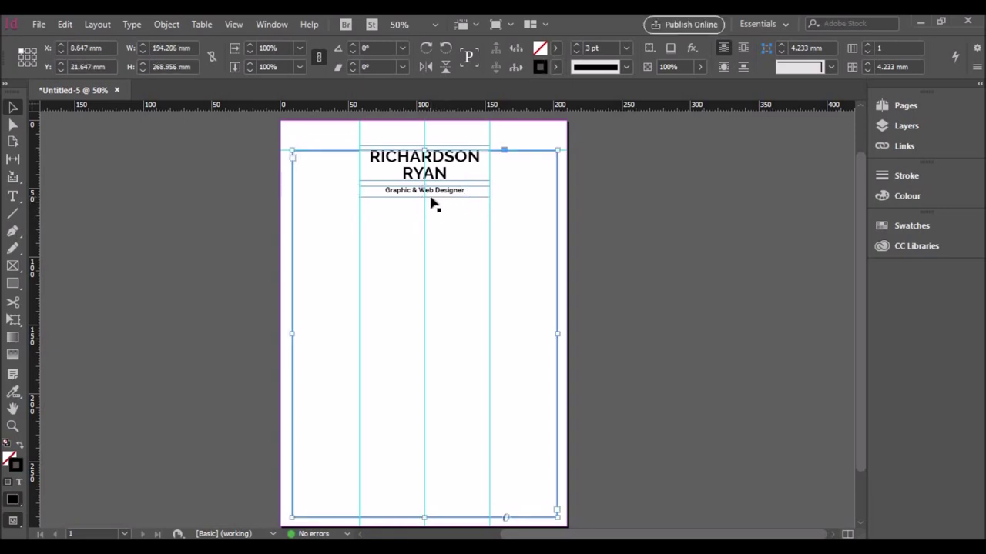
{"action": "left_click_drag", "start_coordinate": [13, 283], "coordinate": [53, 301]}
{"action": "mouse_move", "coordinate": [424, 242]}
{"action": "left_mouse_down"}
{"action": "mouse_move", "coordinate": [454, 264]}
{"action": "mouse_move", "coordinate": [465, 231]}
{"action": "left_mouse_up"}
{"action": "key", "text": "v"}
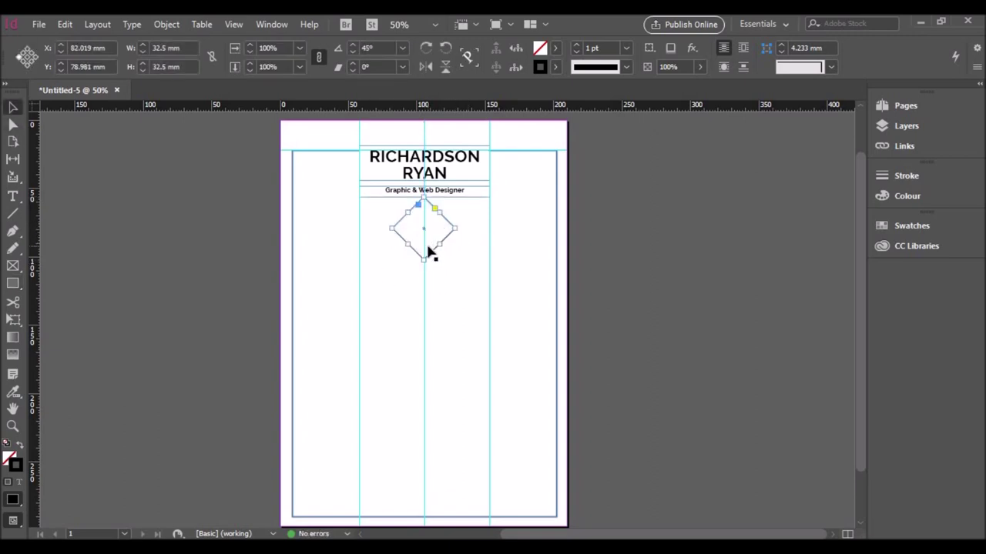
Step: Fill the diamond frame with Paper white
{"action": "left_click", "coordinate": [555, 48]}
{"action": "left_click", "coordinate": [432, 124]}
{"action": "scroll", "coordinate": [432, 125], "scroll_direction": "down", "scroll_amount": 1}
{"action": "scroll", "coordinate": [462, 154], "scroll_direction": "up", "scroll_amount": 1}
{"action": "left_click", "coordinate": [614, 131]}
{"action": "left_click", "coordinate": [555, 48]}
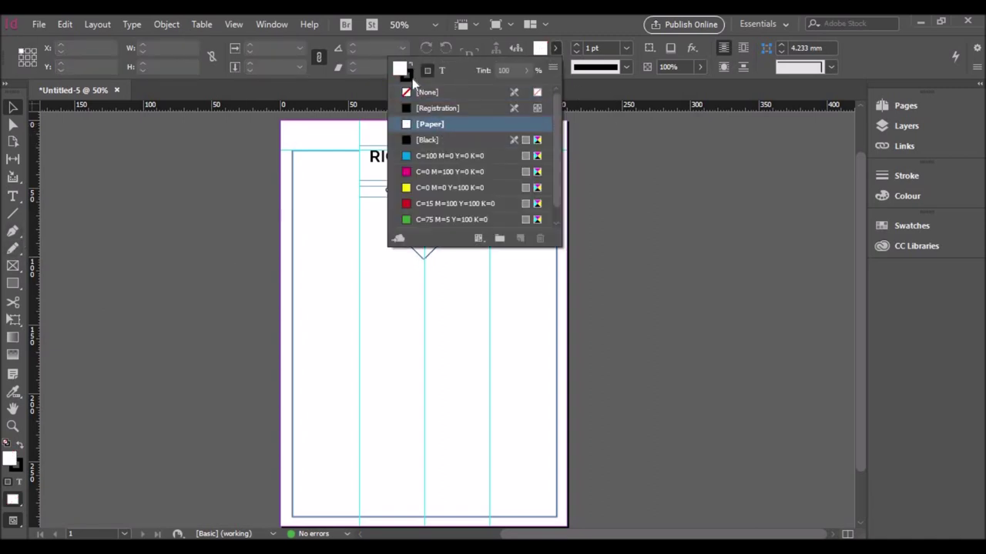
{"action": "left_click", "coordinate": [420, 125]}
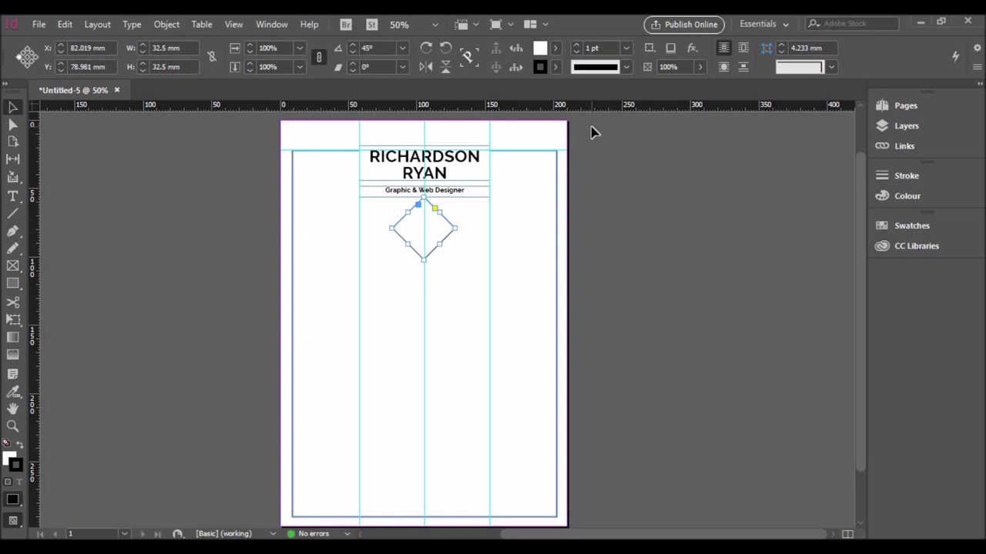
{"action": "left_click", "coordinate": [911, 225]}
{"action": "left_click", "coordinate": [484, 264]}
{"action": "left_click", "coordinate": [443, 231]}
{"action": "left_click", "coordinate": [629, 240]}
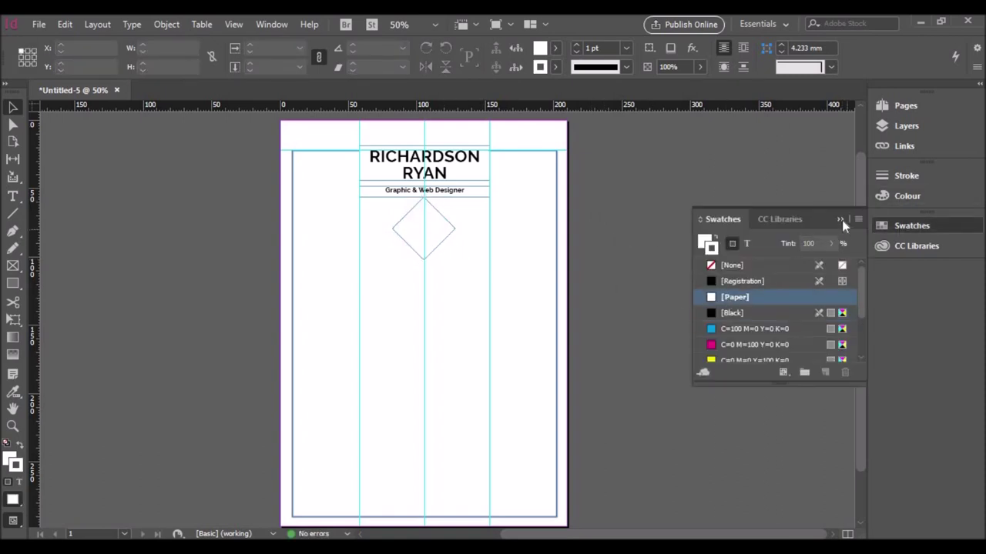
{"action": "left_click", "coordinate": [394, 228]}
Step: Place the photo inside the diamond frame
{"action": "left_click", "coordinate": [39, 24]}
{"action": "left_click", "coordinate": [73, 207]}
{"action": "double_click", "coordinate": [510, 220]}
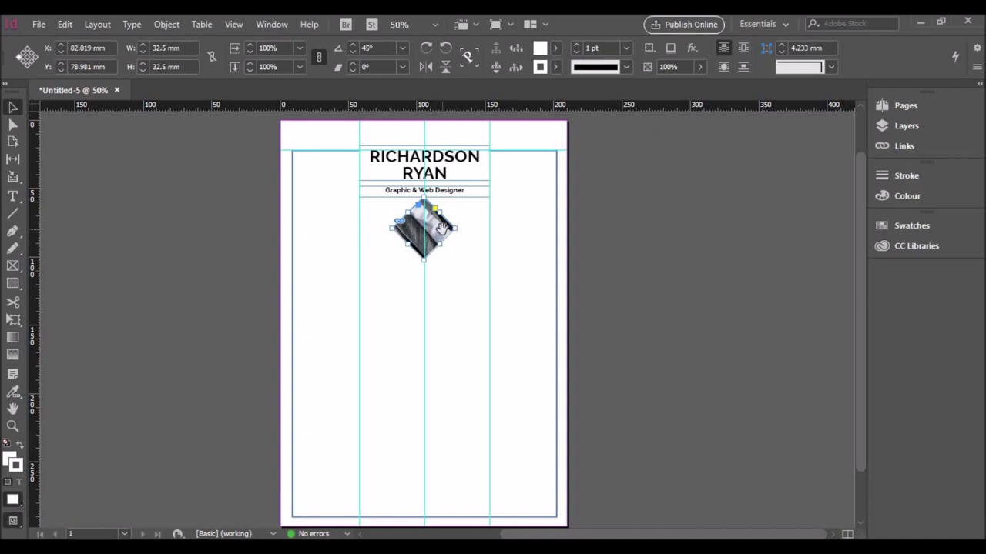
Step: Resize and reposition the photo inside the diamond so the face shows
{"action": "left_click", "coordinate": [445, 233]}
{"action": "left_click_drag", "start_coordinate": [596, 262], "coordinate": [528, 398]}
{"action": "left_click_drag", "start_coordinate": [436, 234], "coordinate": [440, 234]}
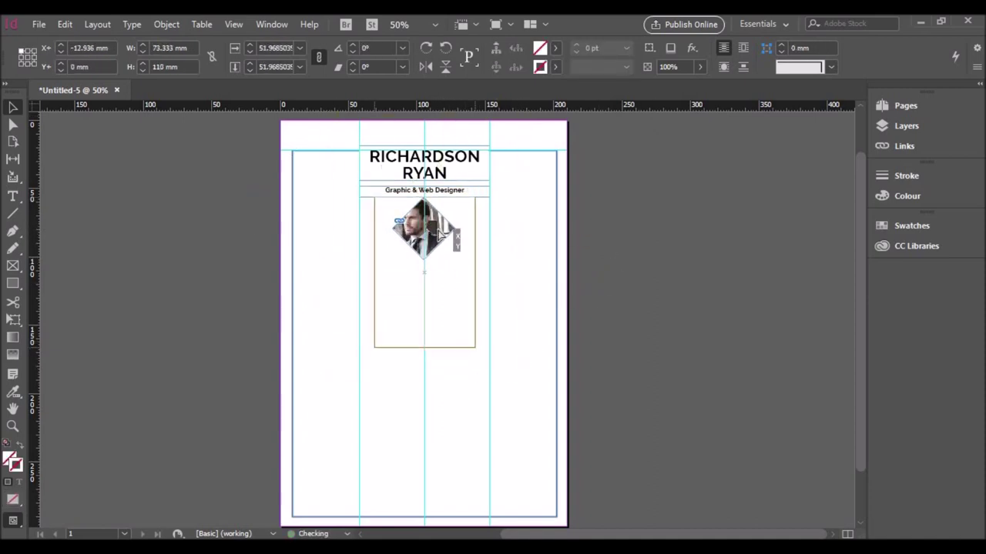
{"action": "left_click_drag", "start_coordinate": [474, 348], "coordinate": [472, 335]}
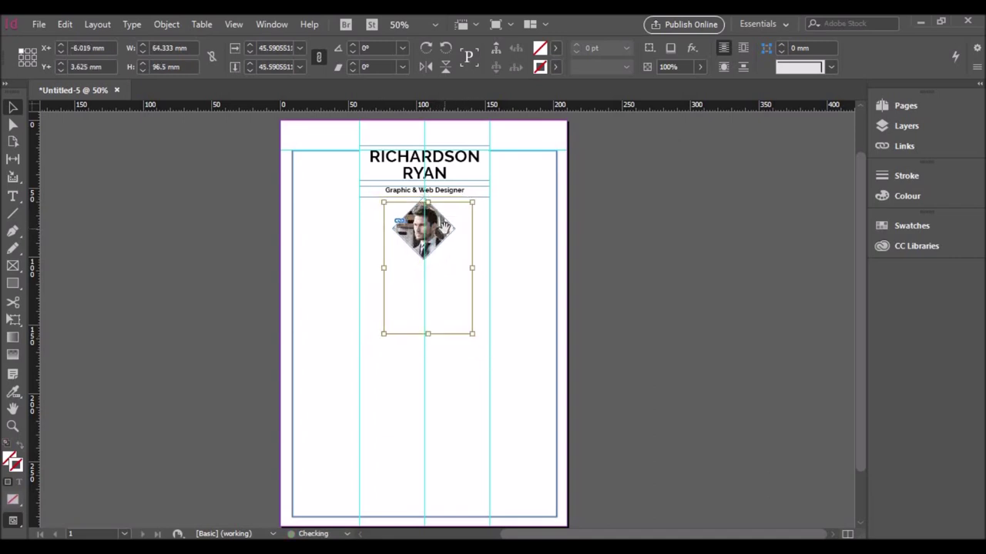
{"action": "left_click", "coordinate": [515, 277]}
{"action": "left_click", "coordinate": [710, 274]}
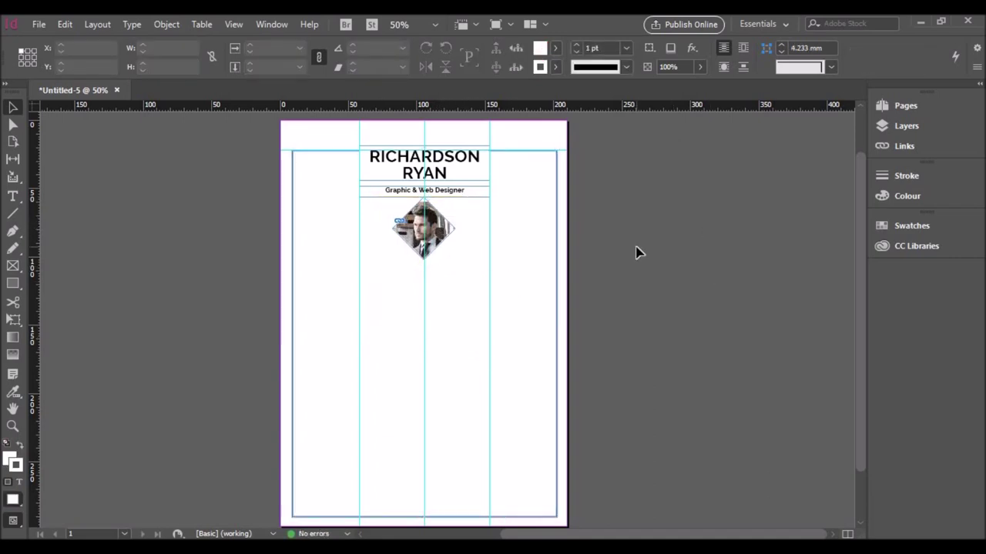
Step: Select the name heading frame and shrink it slightly
{"action": "left_click", "coordinate": [451, 161]}
{"action": "left_click", "coordinate": [531, 244]}
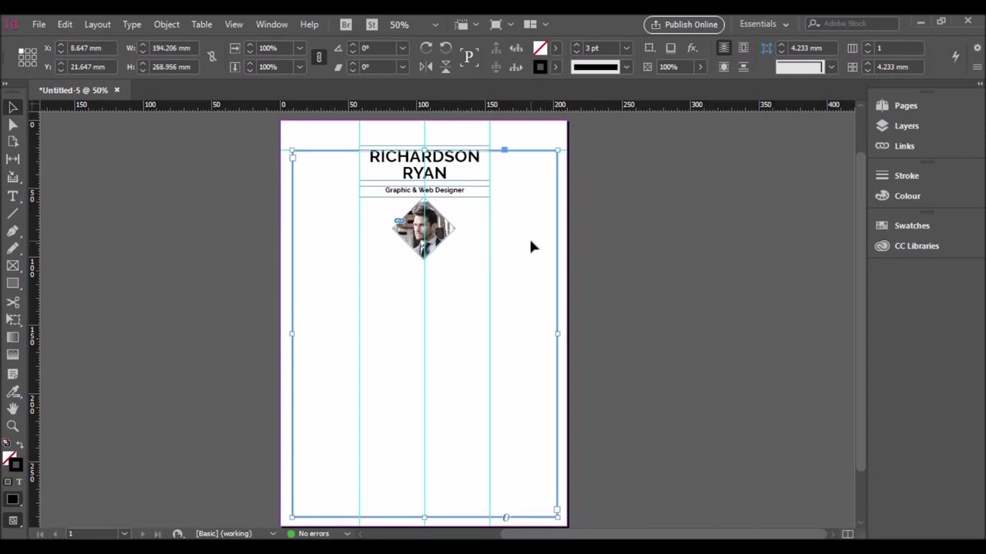
{"action": "left_click", "coordinate": [462, 222]}
{"action": "left_click", "coordinate": [457, 195]}
{"action": "left_click", "coordinate": [446, 224]}
{"action": "left_click", "coordinate": [451, 231]}
{"action": "left_click", "coordinate": [435, 223]}
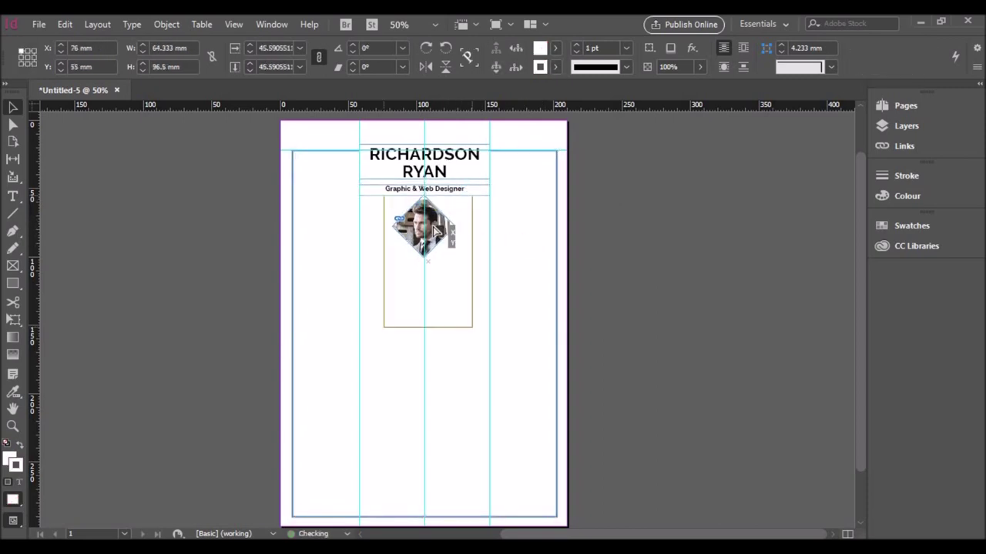
{"action": "left_click", "coordinate": [435, 223]}
{"action": "left_click", "coordinate": [480, 182]}
{"action": "left_click", "coordinate": [486, 176]}
{"action": "left_click_drag", "start_coordinate": [486, 176], "coordinate": [480, 176]}
Step: Reduce the name heading to 25 pt with tighter line spacing
{"action": "double_click", "coordinate": [377, 162]}
{"action": "key", "text": "ctrl+a"}
{"action": "left_click", "coordinate": [178, 52]}
{"action": "left_click", "coordinate": [179, 53]}
{"action": "left_click", "coordinate": [178, 70]}
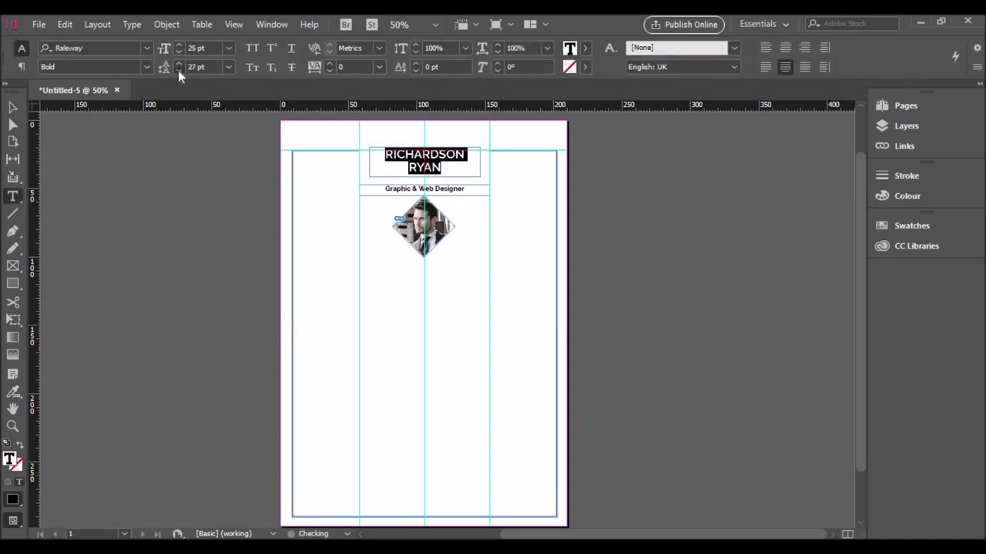
Step: Nudge the Graphic & Web Designer subtitle up under the name and set it to 12 pt
{"action": "left_click", "coordinate": [10, 112]}
{"action": "left_click", "coordinate": [442, 189]}
{"action": "key", "text": "Up"}
{"action": "key", "text": "Up"}
{"action": "key", "text": "Up"}
{"action": "key", "text": "Up"}
{"action": "key", "text": "Up"}
{"action": "key", "text": "Up"}
{"action": "key", "text": "Up"}
{"action": "key", "text": "Up"}
{"action": "key", "text": "Up"}
{"action": "key", "text": "Up"}
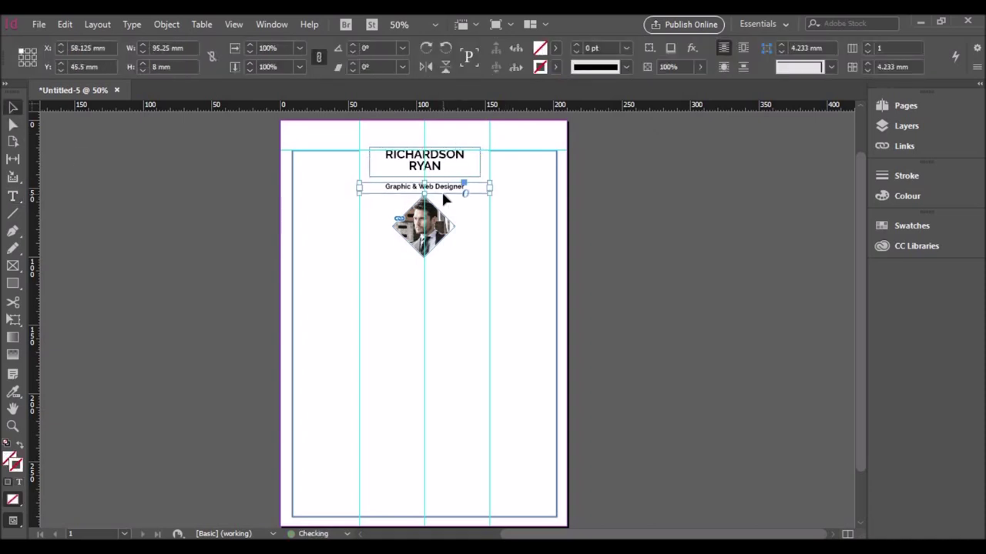
{"action": "key", "text": "Up"}
{"action": "key", "text": "Up"}
{"action": "key", "text": "Up"}
{"action": "key", "text": "Up"}
{"action": "key", "text": "Up"}
{"action": "key", "text": "Up"}
{"action": "key", "text": "Up"}
{"action": "key", "text": "Up"}
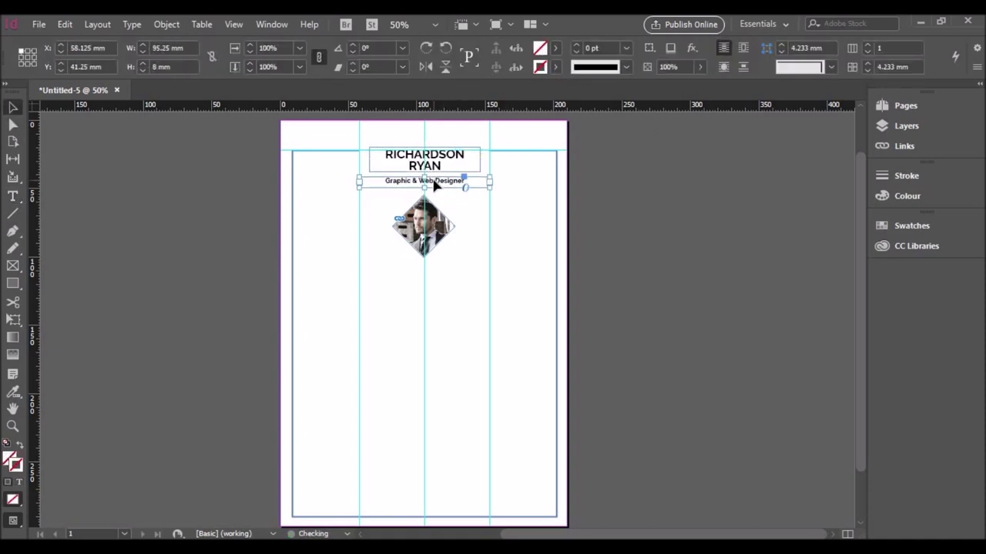
{"action": "double_click", "coordinate": [439, 183]}
{"action": "key", "text": "ctrl+a"}
{"action": "left_click", "coordinate": [178, 51]}
{"action": "key", "text": "Escape"}
Step: Scale the photo down inside the diamond frame
{"action": "left_click", "coordinate": [423, 245]}
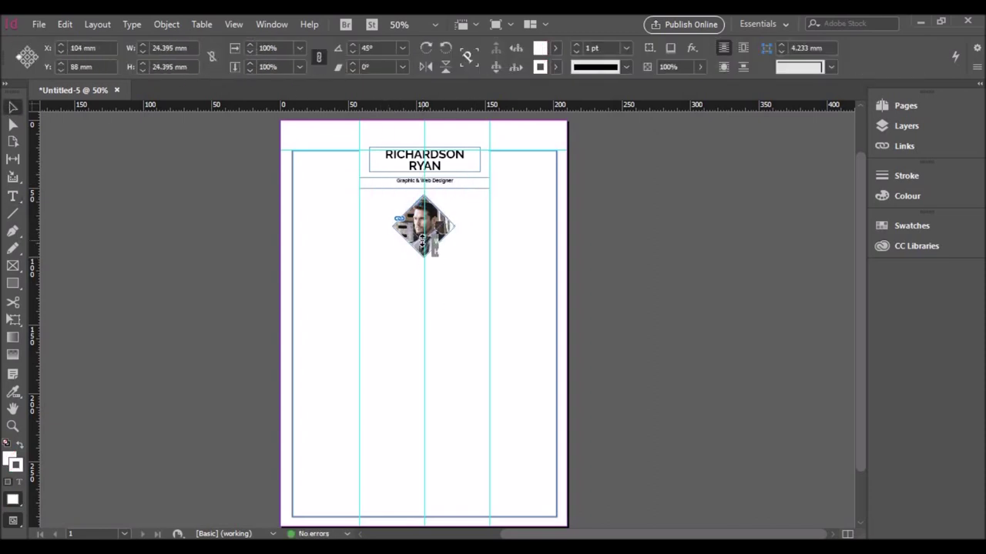
{"action": "left_click", "coordinate": [424, 226]}
{"action": "left_click_drag", "start_coordinate": [469, 326], "coordinate": [445, 286]}
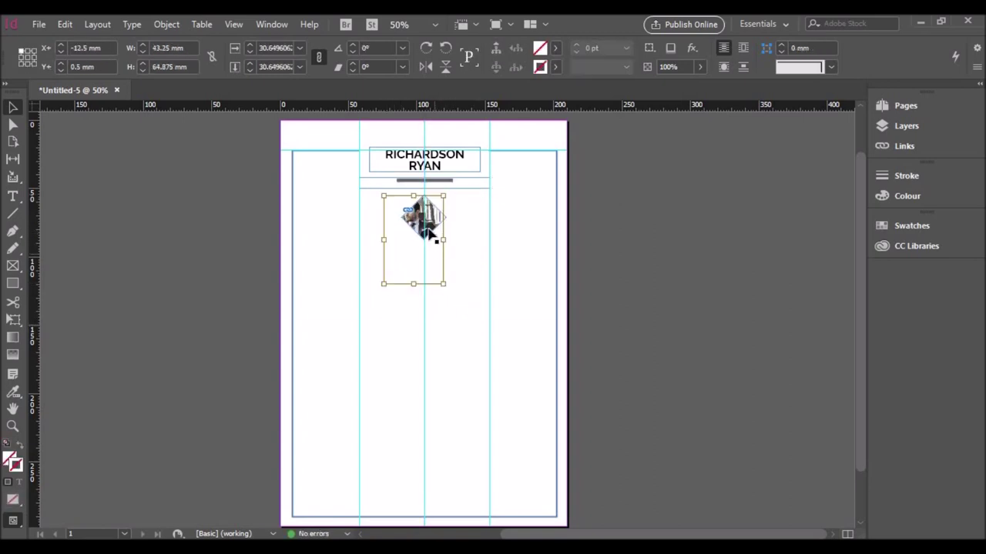
{"action": "left_click", "coordinate": [429, 218]}
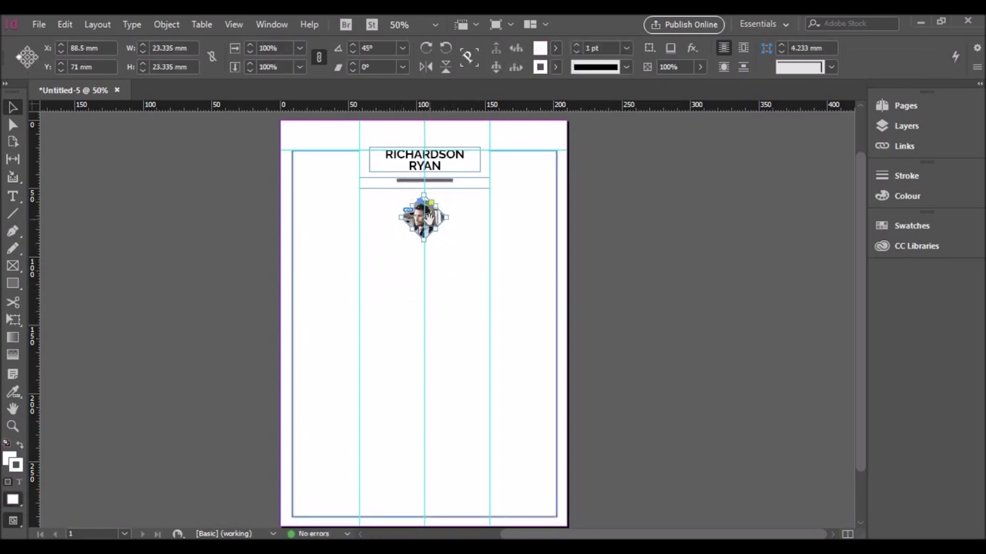
{"action": "left_click", "coordinate": [446, 243]}
Step: Copy the subtitle frame below the photo, narrow it, and retype it as STATEMENT
{"action": "key", "text": "ctrl+1"}
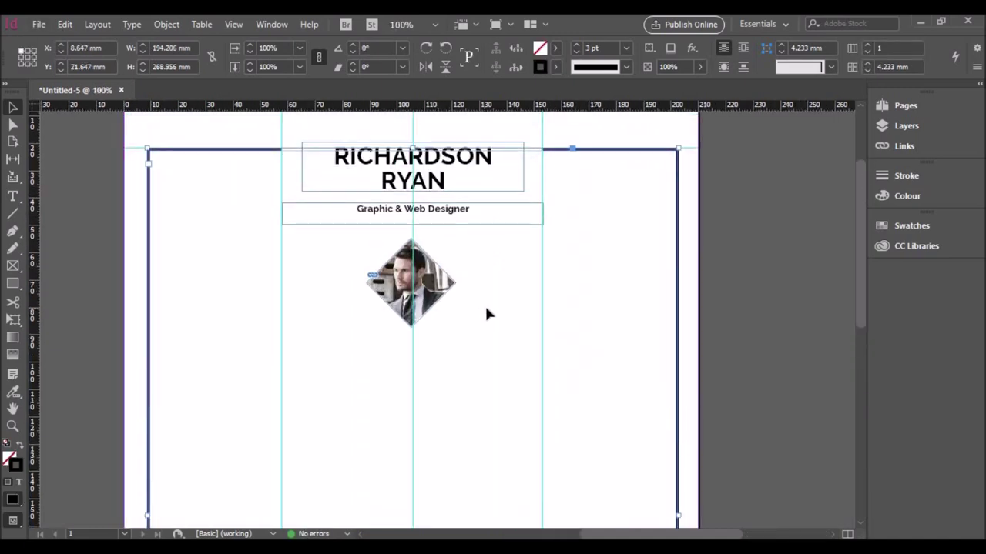
{"action": "scroll", "coordinate": [449, 305], "scroll_direction": "down", "scroll_amount": 2}
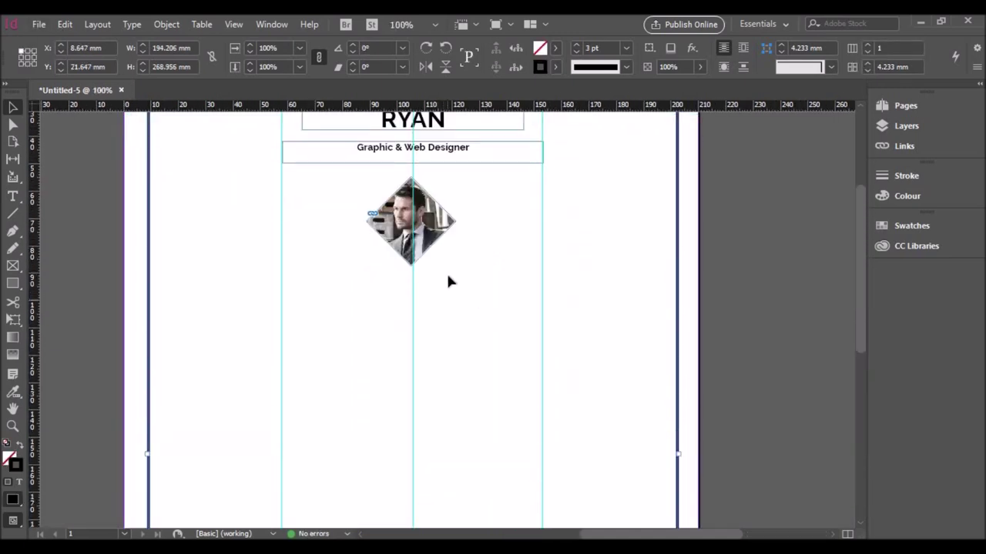
{"action": "scroll", "coordinate": [447, 305], "scroll_direction": "up", "scroll_amount": 1}
{"action": "left_click", "coordinate": [435, 192]}
{"action": "left_click_drag", "start_coordinate": [437, 197], "coordinate": [306, 334]}
{"action": "left_click_drag", "start_coordinate": [152, 328], "coordinate": [413, 321]}
{"action": "double_click", "coordinate": [286, 321]}
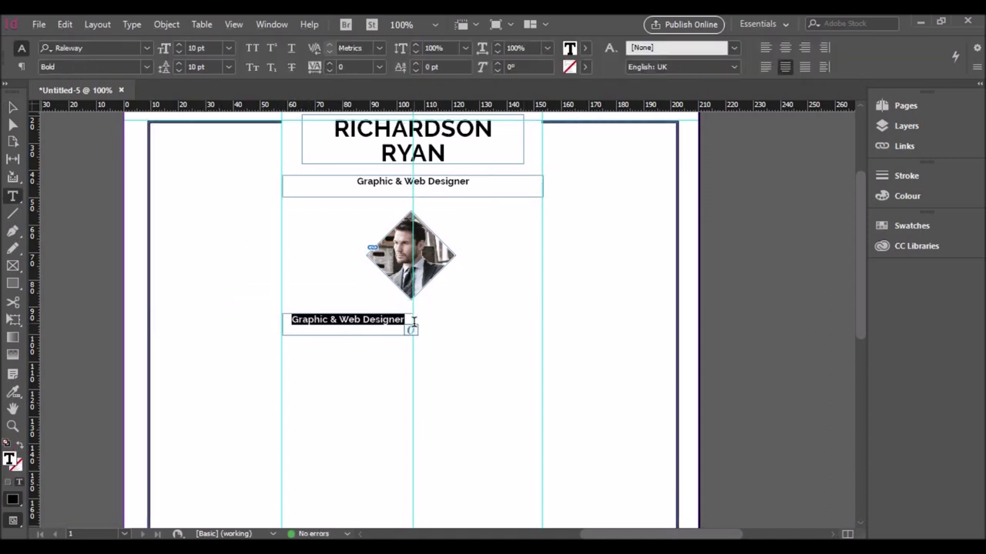
{"action": "type", "text": "STATEMENT"}
{"action": "key", "text": "Escape"}
Step: Set the STATEMENT heading to 14 pt and fit its frame to the text
{"action": "double_click", "coordinate": [354, 324]}
{"action": "double_click", "coordinate": [376, 323]}
{"action": "left_click", "coordinate": [228, 48]}
{"action": "left_click", "coordinate": [217, 169]}
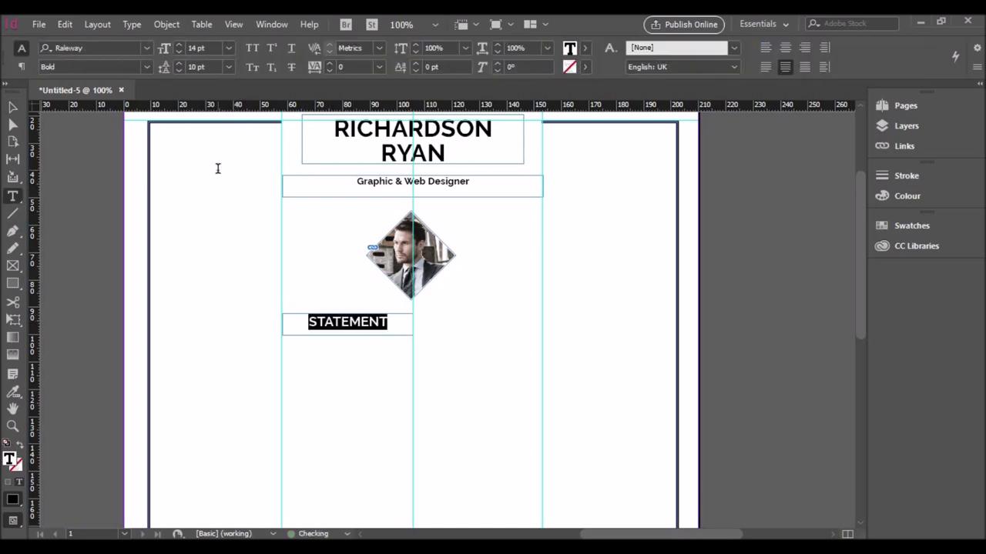
{"action": "key", "text": "Escape"}
{"action": "left_click_drag", "start_coordinate": [347, 335], "coordinate": [487, 325]}
{"action": "left_click", "coordinate": [345, 352]}
Step: Retype the duplicated heading as EXPERIENCE
{"action": "double_click", "coordinate": [487, 326]}
{"action": "double_click", "coordinate": [508, 323]}
{"action": "type", "text": "EXPERIENCE"}
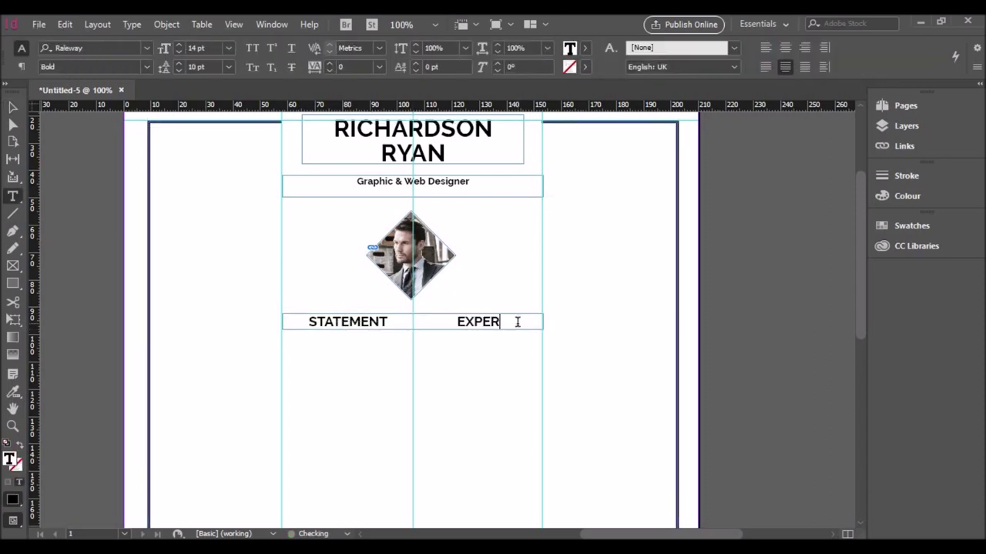
{"action": "key", "text": "Escape"}
{"action": "left_click", "coordinate": [457, 465]}
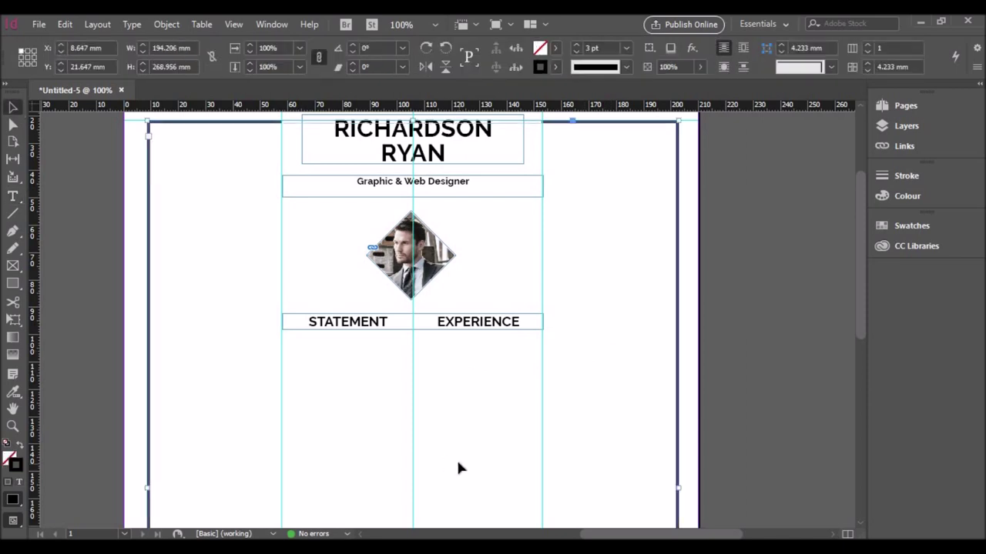
Step: Draw a rule from the left margin to the STATEMENT heading
{"action": "scroll", "coordinate": [460, 412], "scroll_direction": "down", "scroll_amount": 3}
{"action": "key", "text": "backslash"}
{"action": "left_click_drag", "start_coordinate": [281, 220], "coordinate": [159, 221]}
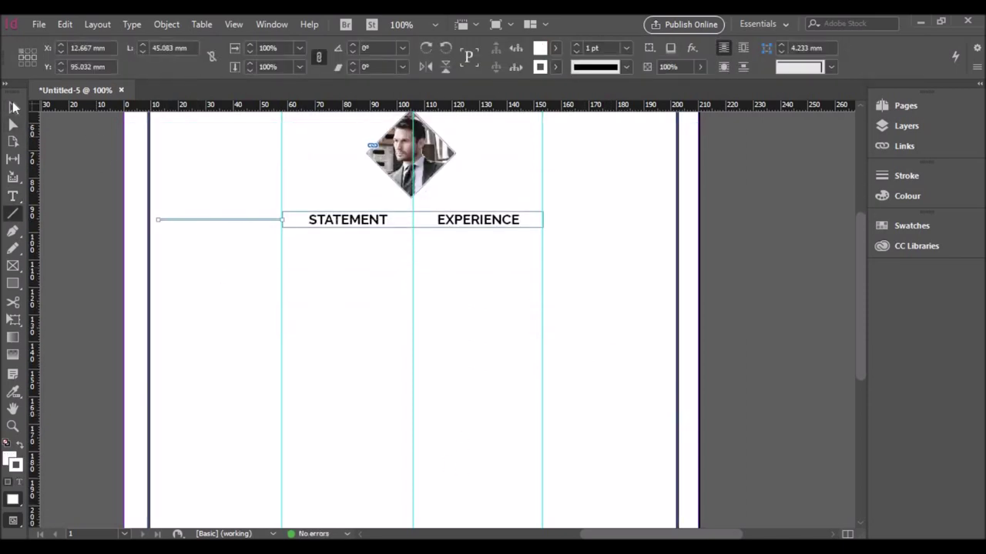
Step: Copy the horizontal rule to the right of the EXPERIENCE heading
{"action": "left_click", "coordinate": [14, 108]}
{"action": "left_click", "coordinate": [233, 220]}
{"action": "left_click", "coordinate": [554, 66]}
{"action": "left_click", "coordinate": [238, 221]}
{"action": "left_click_drag", "start_coordinate": [238, 221], "coordinate": [625, 227]}
{"action": "left_click", "coordinate": [261, 220]}
{"action": "left_click", "coordinate": [571, 222]}
Step: Move the page border frame up slightly
{"action": "left_click", "coordinate": [571, 265]}
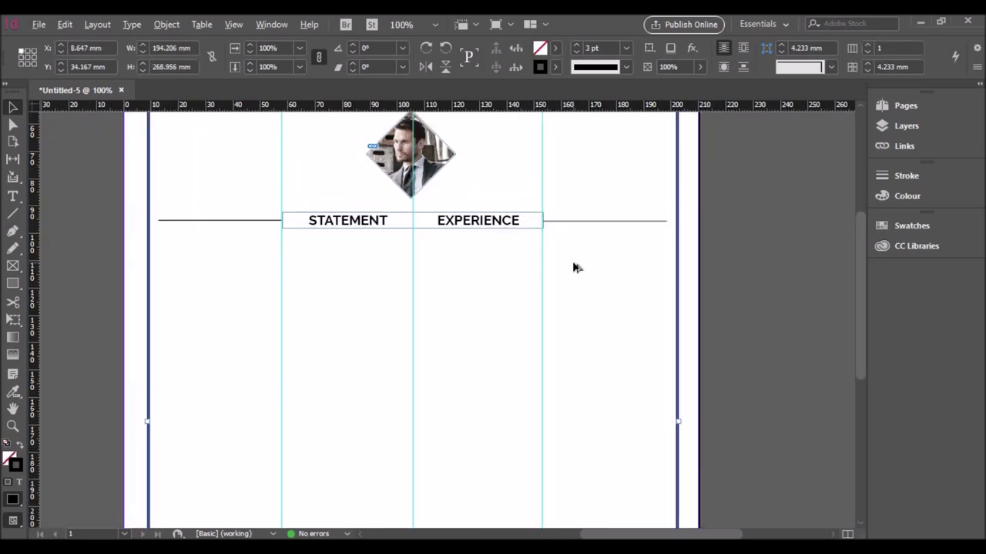
{"action": "scroll", "coordinate": [573, 267], "scroll_direction": "down", "scroll_amount": 5}
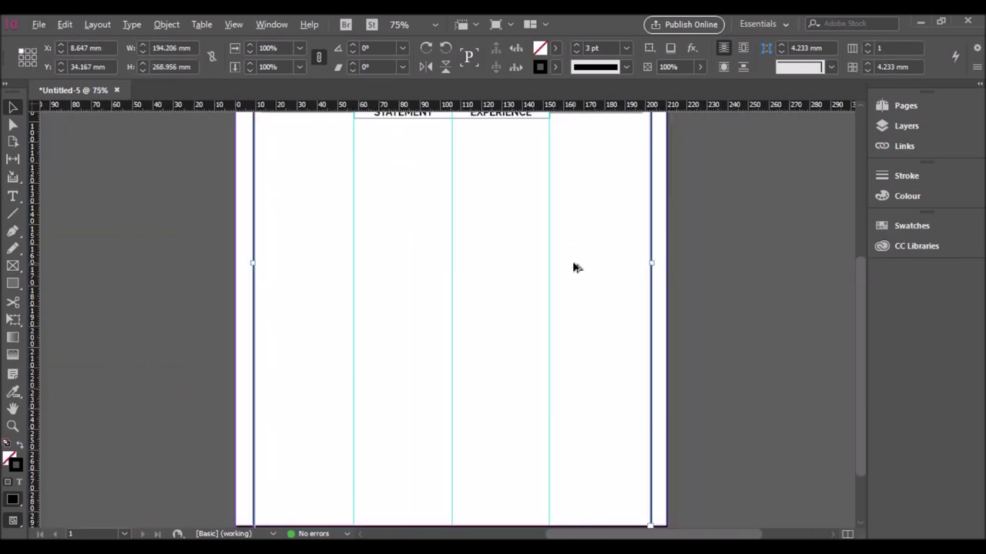
{"action": "key", "text": "ctrl+minus"}
{"action": "key", "text": "ctrl+minus"}
{"action": "scroll", "coordinate": [484, 392], "scroll_direction": "up", "scroll_amount": 2}
{"action": "left_click_drag", "start_coordinate": [524, 190], "coordinate": [524, 182]}
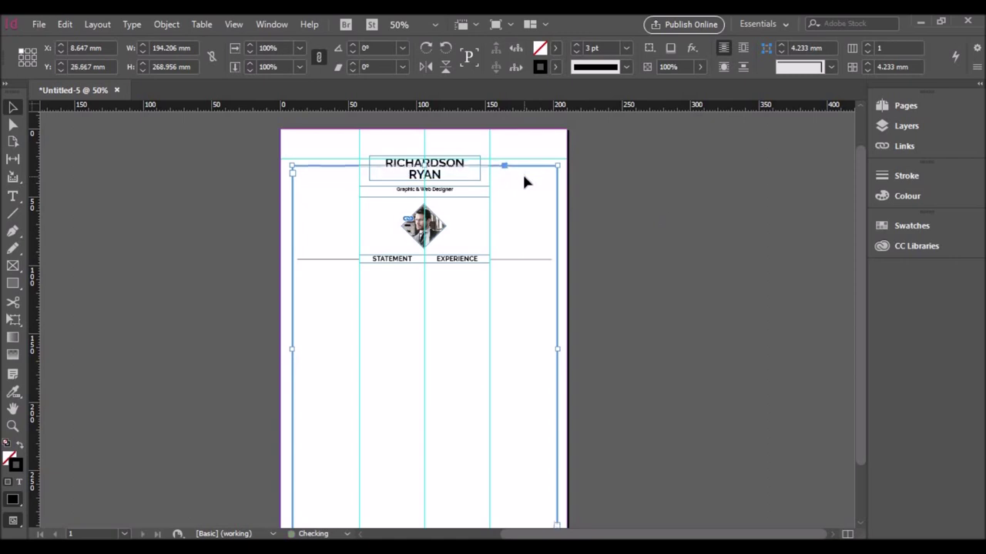
{"action": "scroll", "coordinate": [682, 269], "scroll_direction": "down", "scroll_amount": 2}
{"action": "scroll", "coordinate": [623, 302], "scroll_direction": "up", "scroll_amount": 1}
{"action": "left_click", "coordinate": [522, 226]}
Step: Draw a vertical divider about 187.75 mm long down the page centre with a Black stroke
{"action": "key", "text": "backslash"}
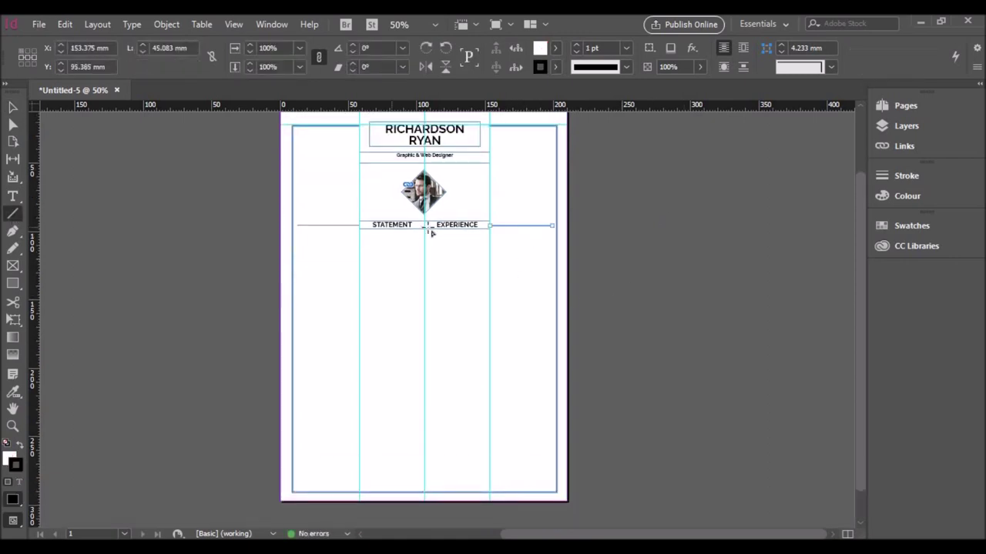
{"action": "mouse_move", "coordinate": [428, 226]}
{"action": "left_mouse_down"}
{"action": "mouse_move", "coordinate": [431, 489]}
{"action": "mouse_move", "coordinate": [425, 478]}
{"action": "left_mouse_up"}
{"action": "left_click", "coordinate": [555, 67]}
{"action": "left_click", "coordinate": [457, 157]}
{"action": "key", "text": "v"}
{"action": "left_click", "coordinate": [555, 67]}
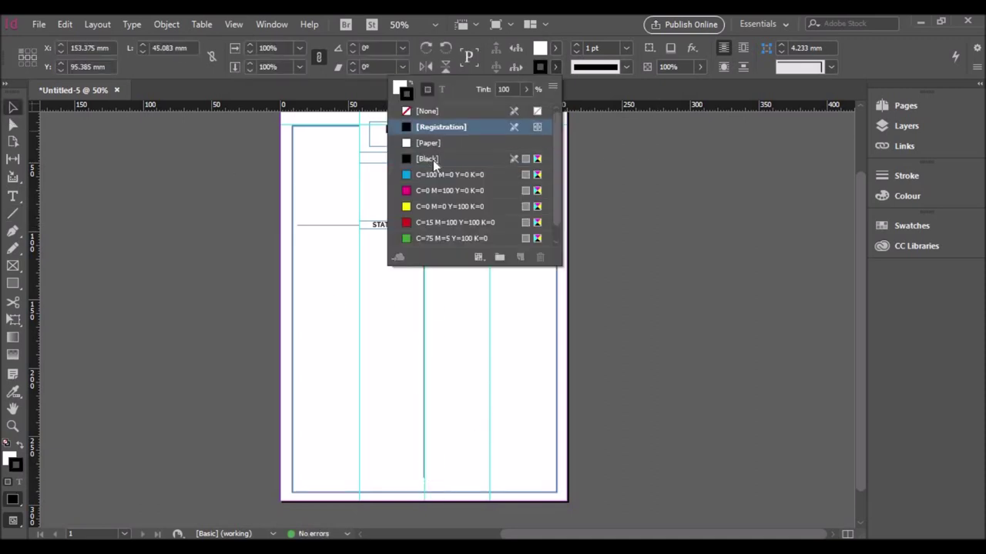
{"action": "left_click", "coordinate": [434, 161]}
{"action": "left_click", "coordinate": [613, 213]}
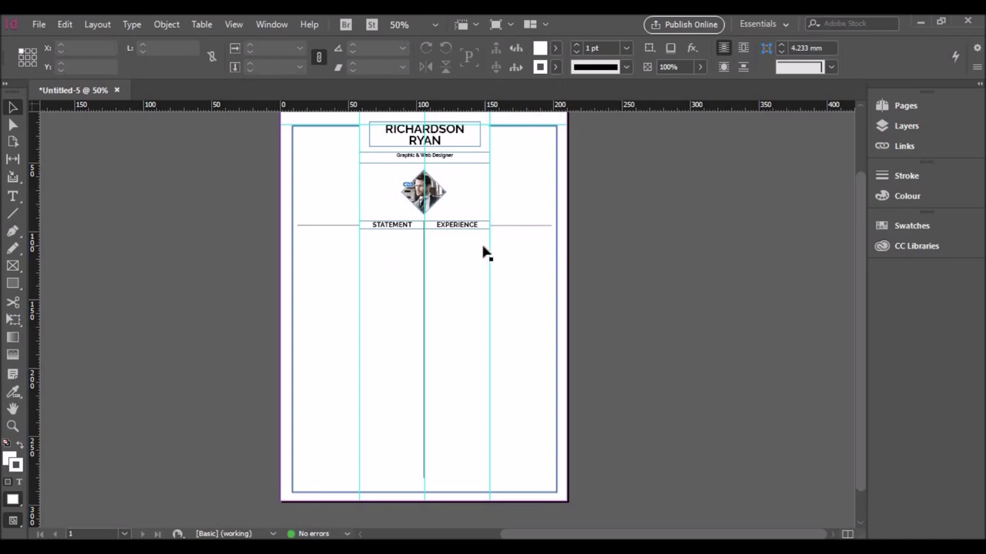
{"action": "key", "text": "t"}
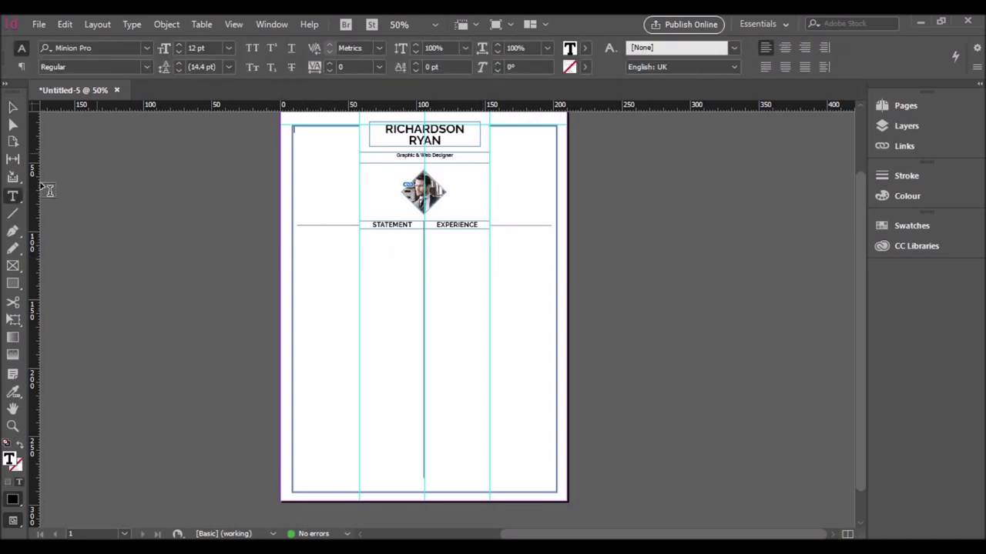
Step: Move the spare text frame under STATEMENT, widen it, and set its text to 10 pt Regular with 10 pt leading
{"action": "left_click", "coordinate": [12, 108]}
{"action": "left_click", "coordinate": [397, 148]}
{"action": "left_click_drag", "start_coordinate": [397, 148], "coordinate": [335, 266]}
{"action": "scroll", "coordinate": [409, 261], "scroll_direction": "up", "scroll_amount": 1}
{"action": "left_click_drag", "start_coordinate": [404, 238], "coordinate": [409, 238]}
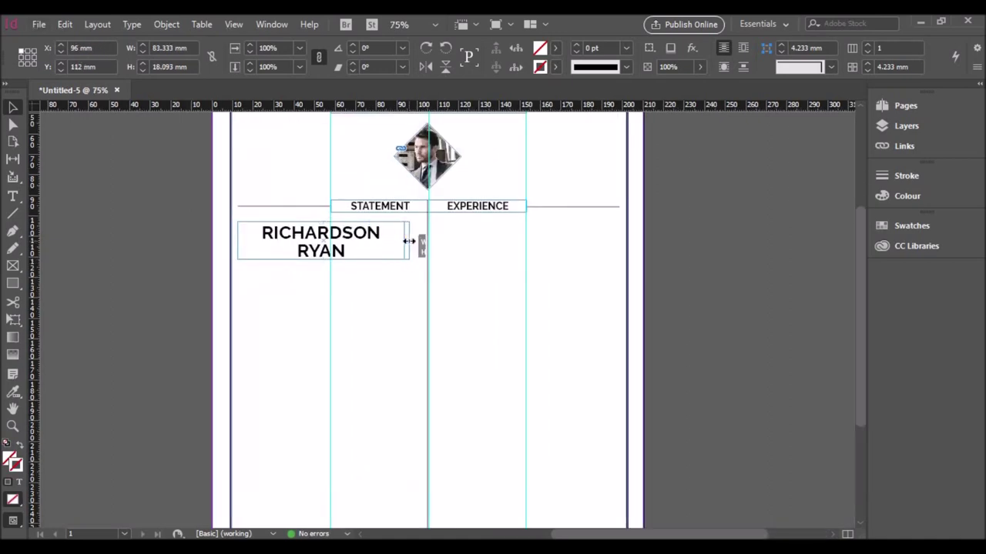
{"action": "double_click", "coordinate": [298, 242]}
{"action": "key", "text": "ctrl+a"}
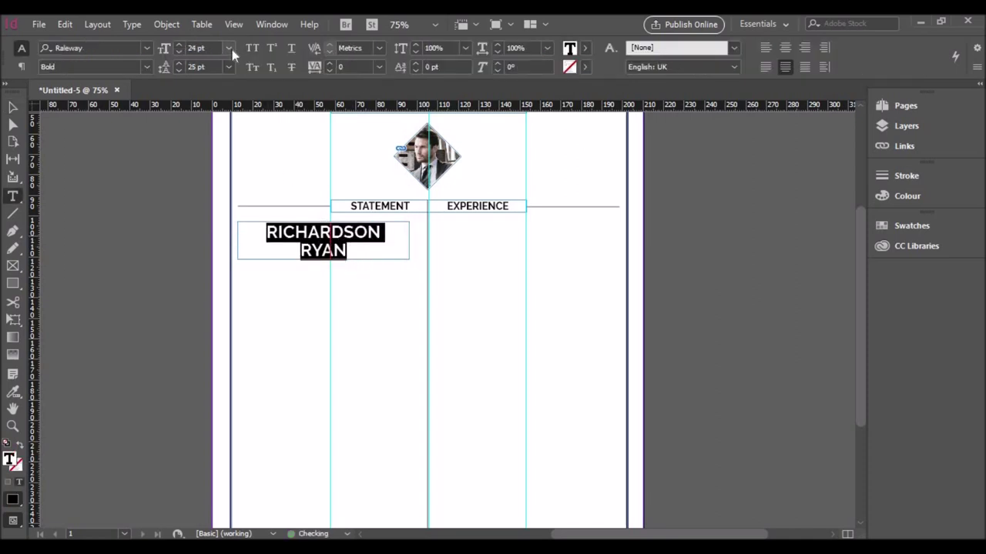
{"action": "left_click", "coordinate": [229, 48]}
{"action": "left_click", "coordinate": [212, 146]}
{"action": "left_click", "coordinate": [213, 145]}
{"action": "left_click", "coordinate": [147, 67]}
{"action": "left_click", "coordinate": [85, 171]}
Step: Fill the frame with two sentences of placeholder text from Notepad, right-aligned
{"action": "key", "text": "alt+Tab"}
{"action": "left_click_drag", "start_coordinate": [71, 121], "coordinate": [472, 134]}
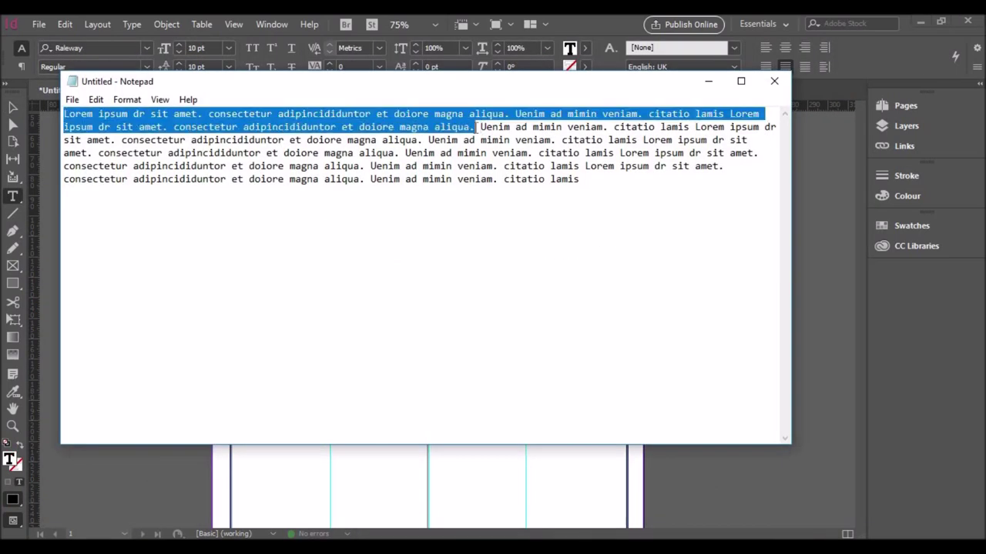
{"action": "key", "text": "ctrl+c"}
{"action": "key", "text": "alt+Tab"}
{"action": "key", "text": "ctrl+v"}
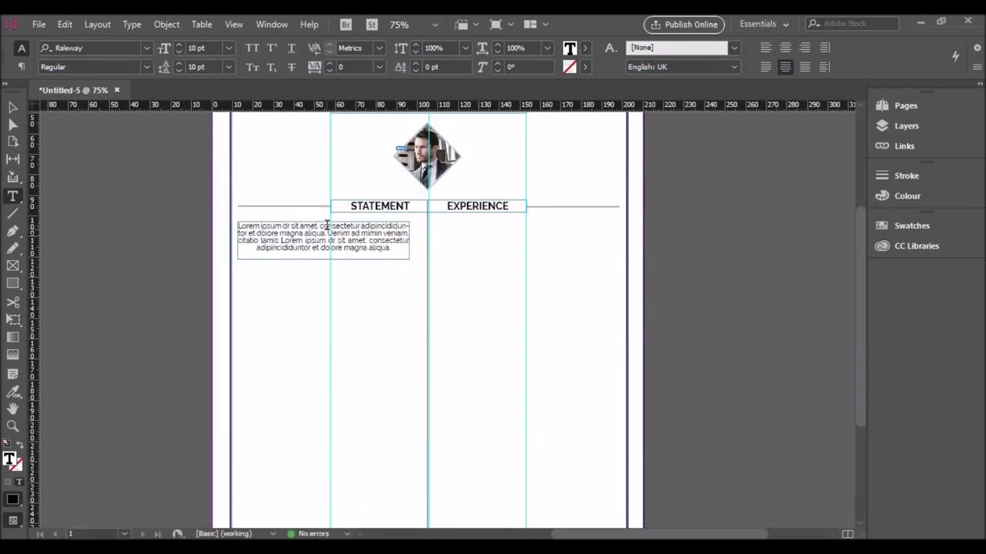
{"action": "key", "text": "ctrl+a"}
{"action": "left_click", "coordinate": [804, 48]}
{"action": "key", "text": "Escape"}
Step: Duplicate the statement frame below and reduce it to a one-line 'City State' address
{"action": "left_click_drag", "start_coordinate": [365, 249], "coordinate": [362, 290]}
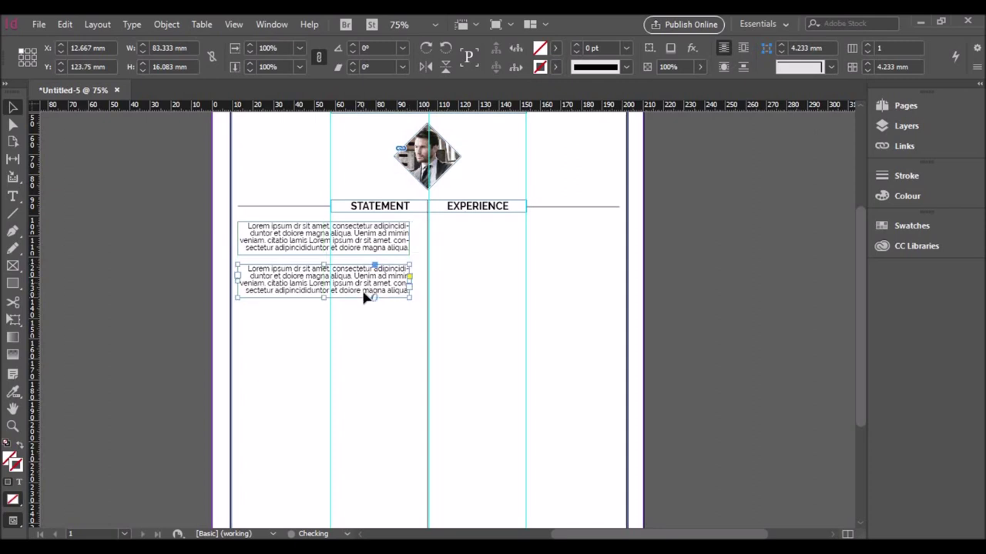
{"action": "double_click", "coordinate": [253, 276]}
{"action": "left_click_drag", "start_coordinate": [253, 276], "coordinate": [418, 290]}
{"action": "key", "text": "BackSpace"}
{"action": "key", "text": "BackSpace"}
{"action": "key", "text": "BackSpace"}
{"action": "key", "text": "BackSpace"}
{"action": "key", "text": "BackSpace"}
{"action": "key", "text": "BackSpace"}
{"action": "key", "text": "BackSpace"}
{"action": "key", "text": "BackSpace"}
{"action": "key", "text": "BackSpace"}
{"action": "key", "text": "BackSpace"}
{"action": "key", "text": "BackSpace"}
{"action": "key", "text": "BackSpace"}
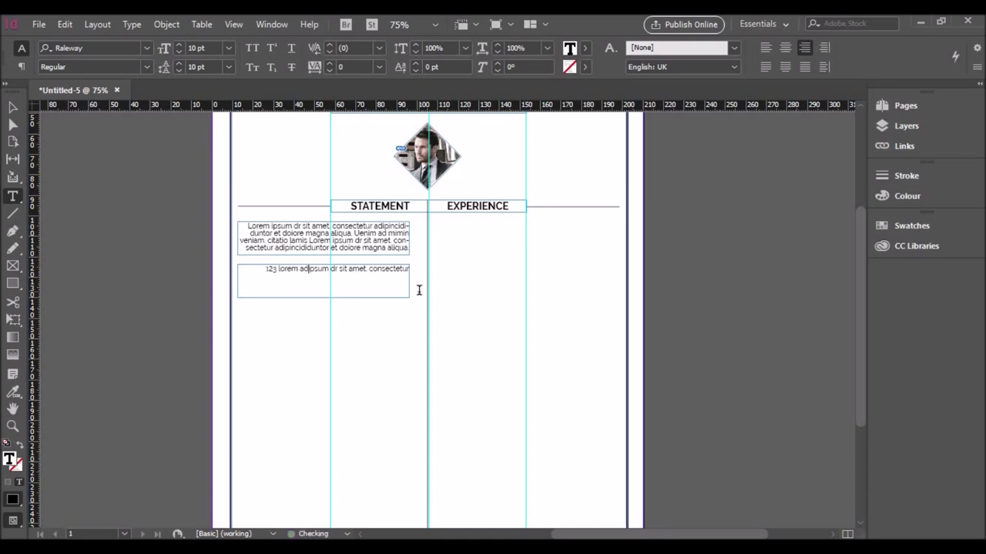
{"action": "type", "text": "City State"}
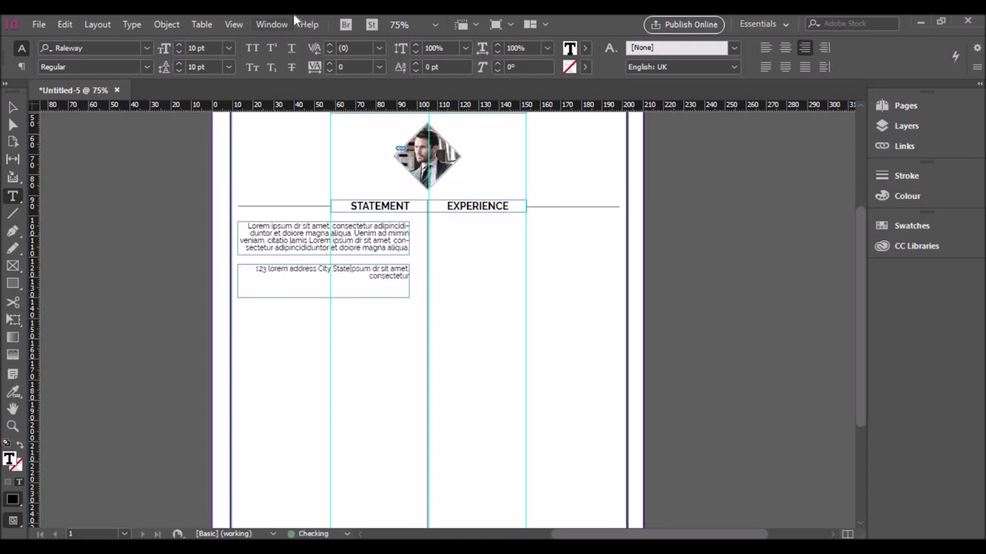
{"action": "key", "text": "Delete"}
{"action": "key", "text": "Delete"}
{"action": "key", "text": "Delete"}
{"action": "key", "text": "Delete"}
{"action": "key", "text": "Delete"}
{"action": "key", "text": "Delete"}
{"action": "key", "text": "Delete"}
{"action": "key", "text": "Delete"}
{"action": "key", "text": "Delete"}
{"action": "key", "text": "Delete"}
{"action": "key", "text": "Delete"}
{"action": "key", "text": "Delete"}
{"action": "key", "text": "Delete"}
{"action": "key", "text": "Delete"}
{"action": "key", "text": "Delete"}
{"action": "key", "text": "Delete"}
{"action": "key", "text": "Delete"}
{"action": "key", "text": "Delete"}
{"action": "key", "text": "Delete"}
{"action": "key", "text": "Delete"}
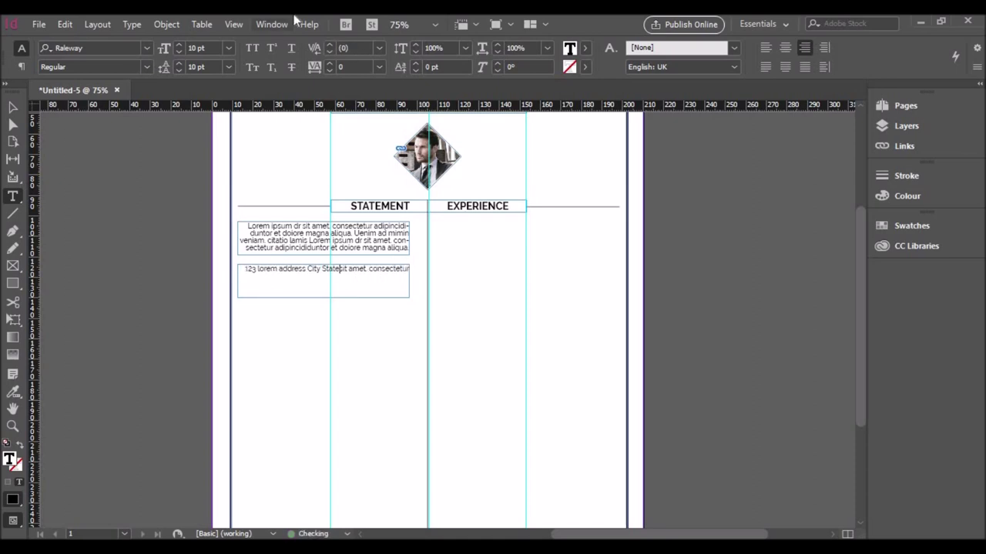
{"action": "key", "text": "Escape"}
{"action": "left_click_drag", "start_coordinate": [324, 298], "coordinate": [359, 302]}
{"action": "left_click", "coordinate": [368, 278]}
Step: Copy the address line and rewrite the copies as phone, e-mail and website lines
{"action": "left_click_drag", "start_coordinate": [359, 302], "coordinate": [359, 320]}
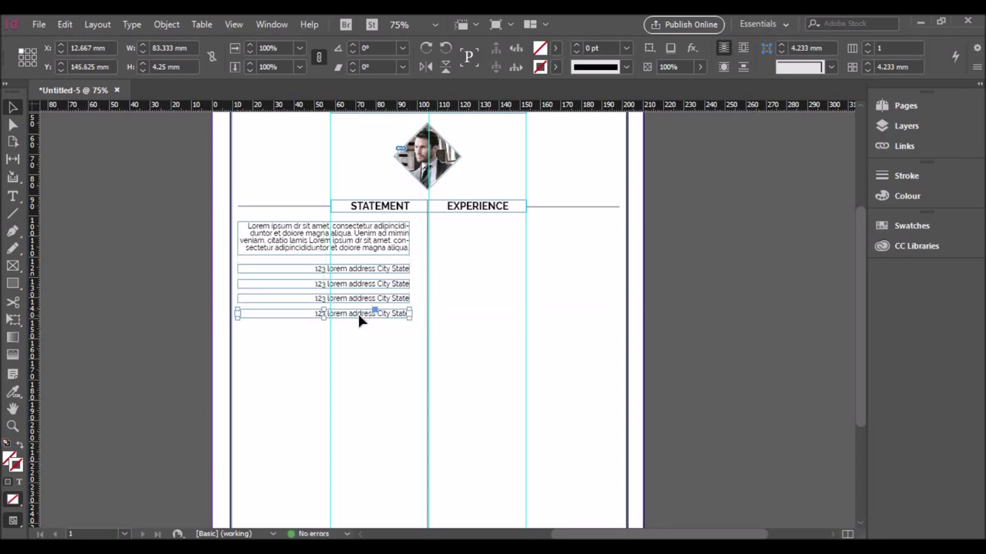
{"action": "double_click", "coordinate": [356, 284]}
{"action": "key", "text": "ctrl+a"}
{"action": "type", "text": "888"}
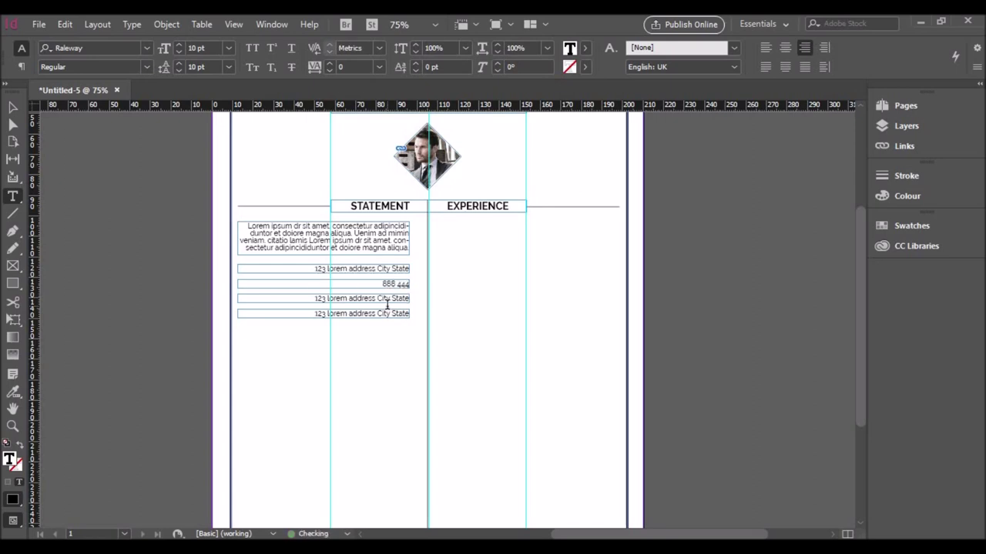
{"action": "key", "text": "BackSpace"}
{"action": "left_click_drag", "start_coordinate": [317, 300], "coordinate": [412, 318]}
{"action": "type", "text": "rdomain.com"}
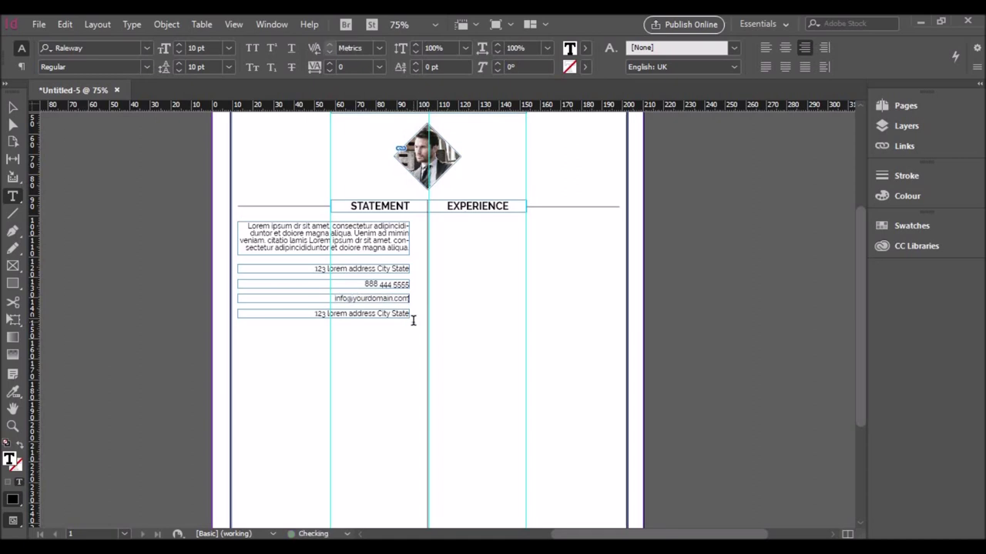
{"action": "triple_click", "coordinate": [415, 313]}
{"action": "type", "text": "www.domain.com"}
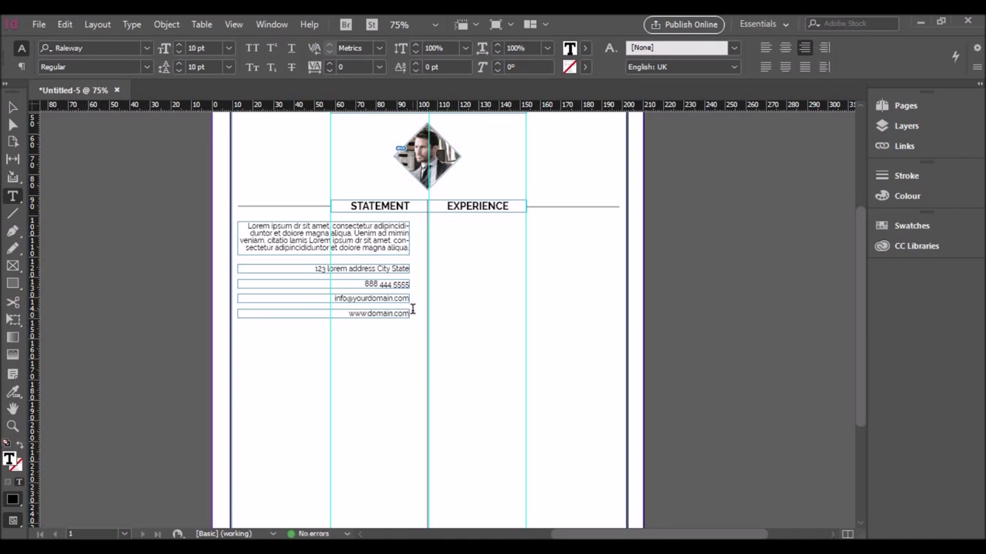
{"action": "key", "text": "Escape"}
{"action": "left_click", "coordinate": [385, 370]}
{"action": "key", "text": "backslash"}
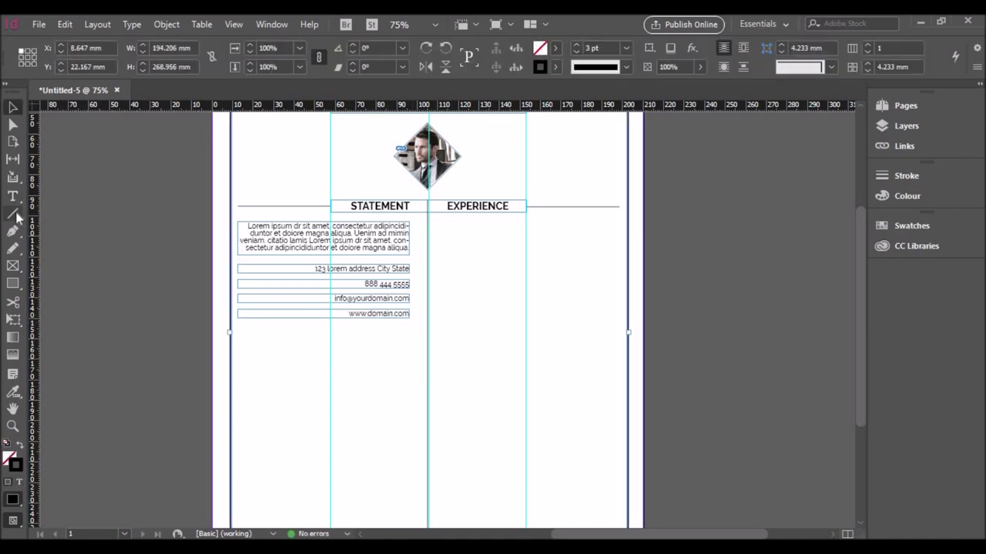
Step: Draw a black divider under the address line and copy it below the phone line
{"action": "mouse_move", "coordinate": [316, 276]}
{"action": "left_mouse_down"}
{"action": "mouse_move", "coordinate": [424, 276]}
{"action": "mouse_move", "coordinate": [410, 278]}
{"action": "left_mouse_up"}
{"action": "key", "text": "v"}
{"action": "left_click", "coordinate": [555, 67]}
{"action": "left_click", "coordinate": [436, 159]}
{"action": "left_click_drag", "start_coordinate": [371, 279], "coordinate": [374, 327]}
{"action": "key", "text": "Escape"}
{"action": "left_click", "coordinate": [373, 331]}
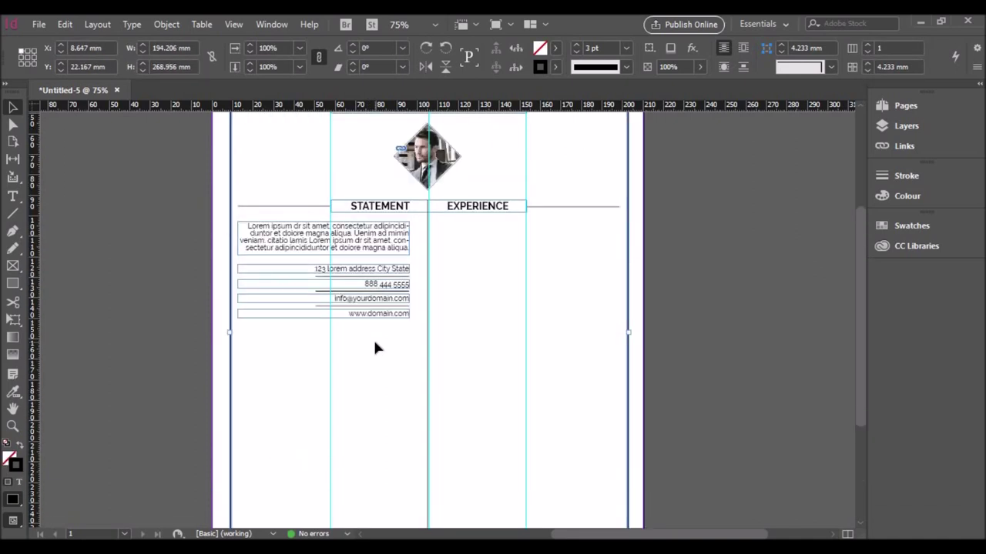
{"action": "left_click", "coordinate": [305, 208]}
Step: Copy the STATEMENT heading and rule further down, retype it as SKILLS, right-align and narrow it
{"action": "left_click_drag", "start_coordinate": [351, 216], "coordinate": [354, 352]}
{"action": "double_click", "coordinate": [414, 345]}
{"action": "type", "text": "SKILLS"}
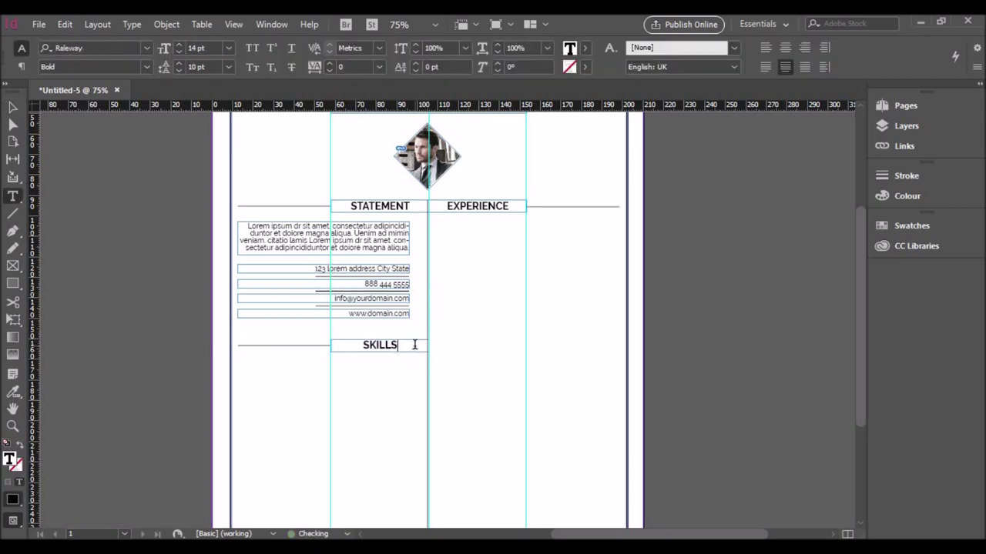
{"action": "key", "text": "Escape"}
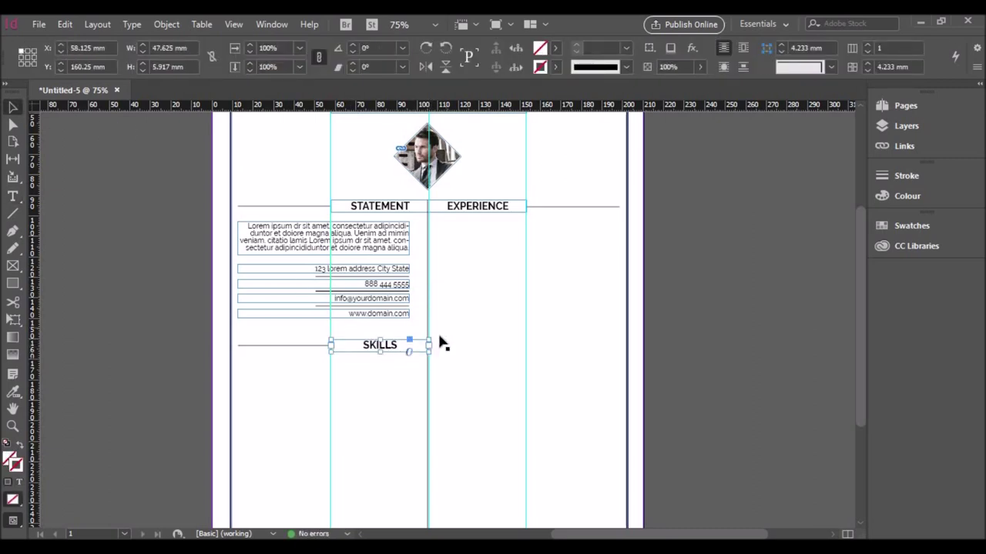
{"action": "double_click", "coordinate": [377, 346]}
{"action": "key", "text": "ctrl+a"}
{"action": "key", "text": "ctrl+shift+r"}
{"action": "key", "text": "Escape"}
{"action": "left_click_drag", "start_coordinate": [429, 347], "coordinate": [409, 346]}
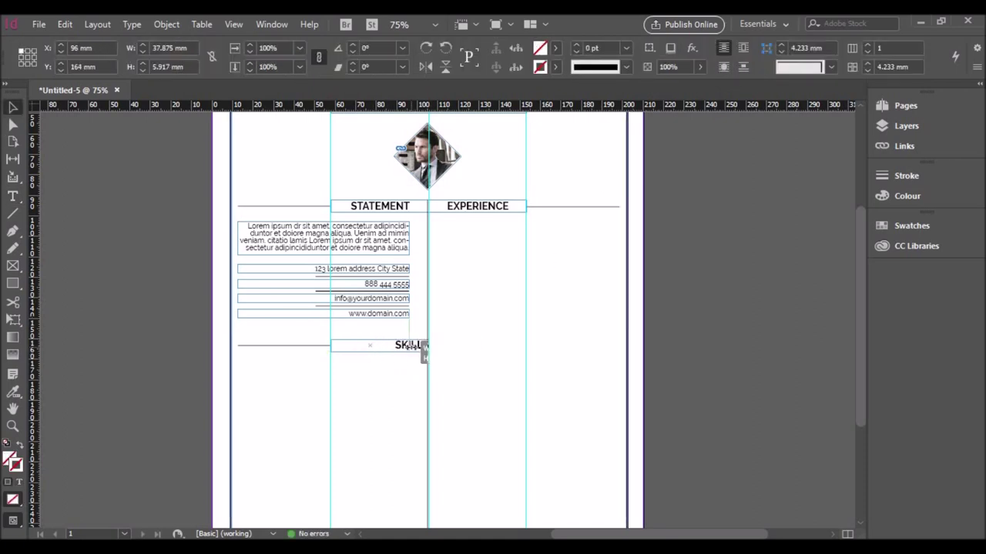
{"action": "left_click", "coordinate": [396, 367]}
Step: Extend the rule to meet the SKILLS frame and copy an address line beneath the heading
{"action": "left_click", "coordinate": [330, 346]}
{"action": "left_click_drag", "start_coordinate": [332, 346], "coordinate": [331, 346]}
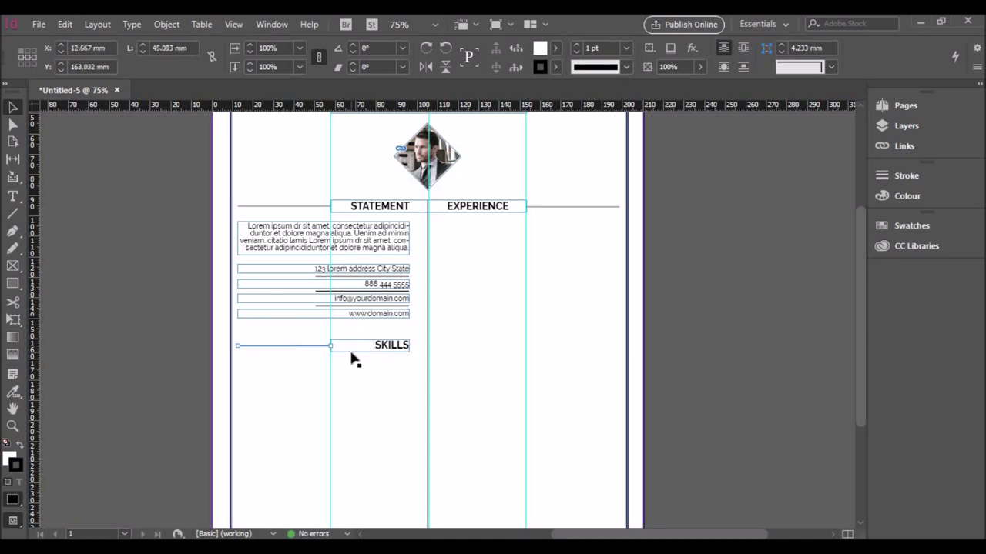
{"action": "left_click_drag", "start_coordinate": [331, 346], "coordinate": [355, 347]}
{"action": "left_click", "coordinate": [361, 375]}
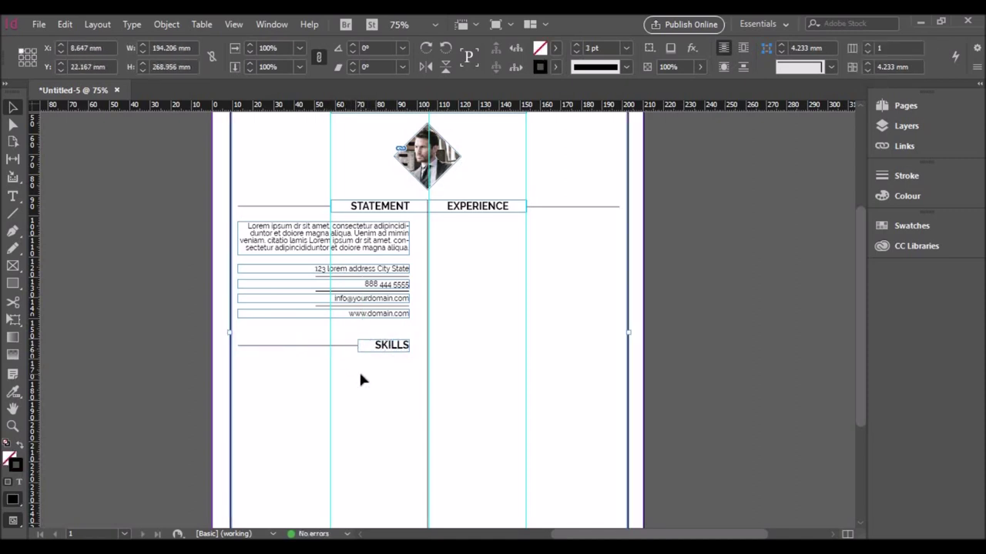
{"action": "scroll", "coordinate": [360, 376], "scroll_direction": "down", "scroll_amount": 1}
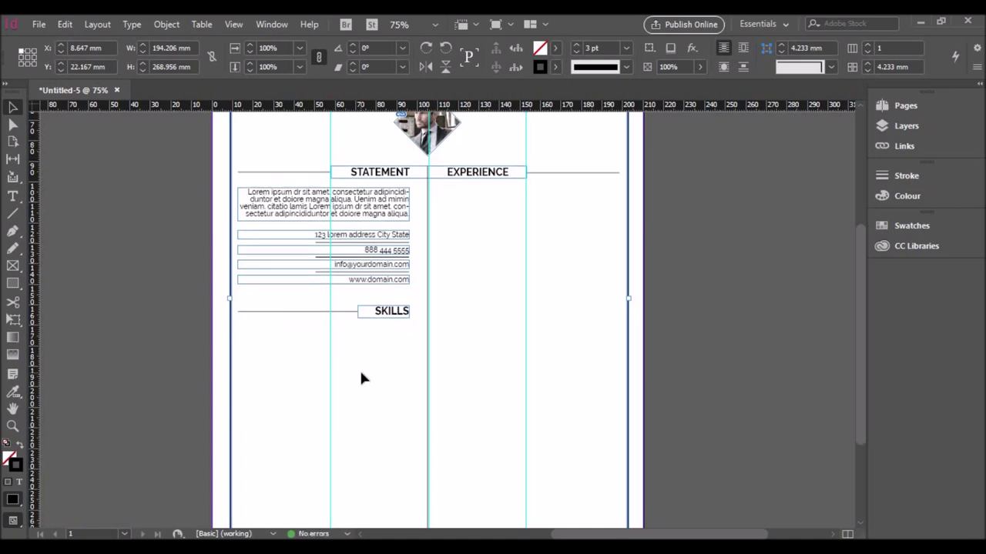
{"action": "left_click_drag", "start_coordinate": [347, 238], "coordinate": [346, 334]}
Step: Change the copied line to a bold 'Web Development' label
{"action": "double_click", "coordinate": [346, 334]}
{"action": "key", "text": "ctrl+a"}
{"action": "type", "text": "We"}
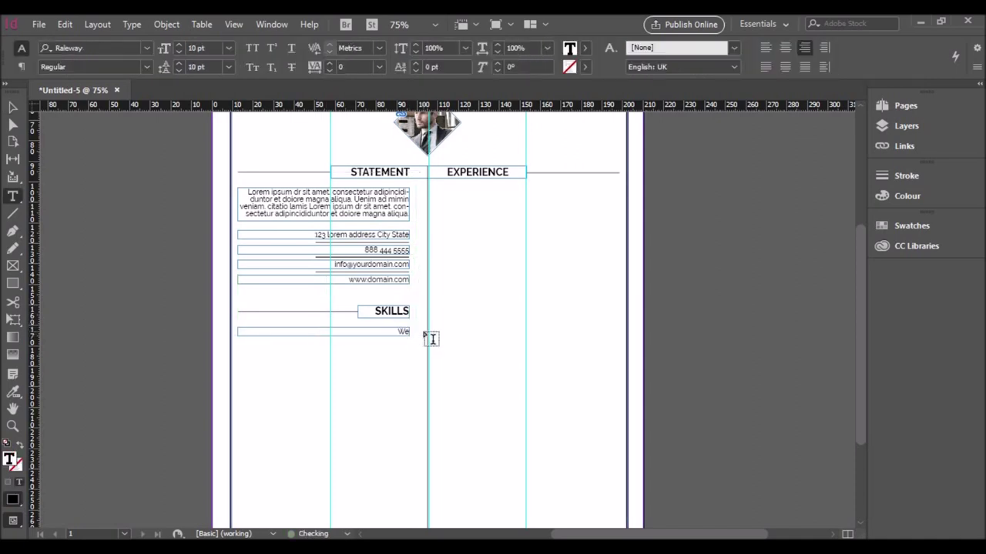
{"action": "type", "text": "b Development"}
{"action": "left_click_drag", "start_coordinate": [344, 332], "coordinate": [424, 337]}
{"action": "left_click", "coordinate": [146, 67]}
{"action": "left_click", "coordinate": [77, 258]}
{"action": "left_click", "coordinate": [347, 365]}
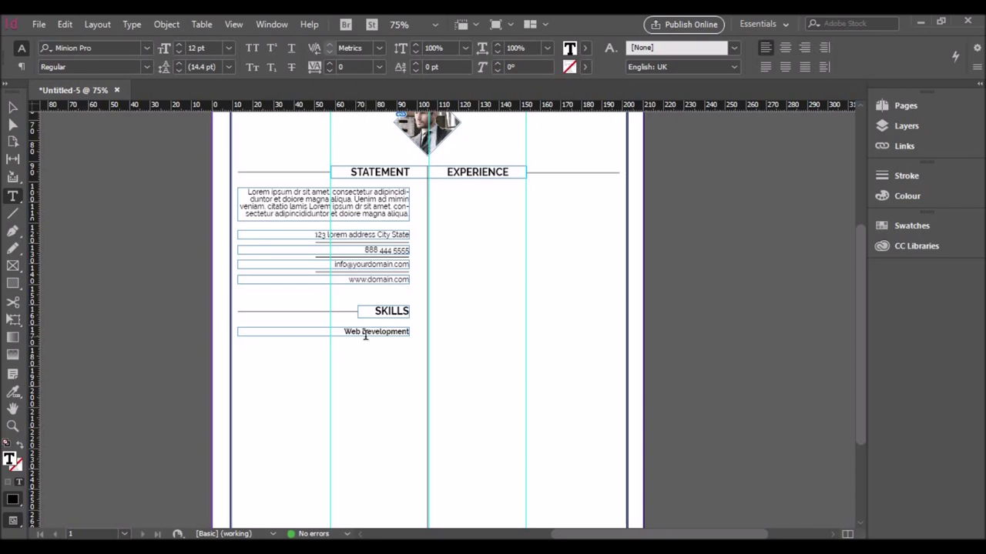
{"action": "key", "text": "Escape"}
Step: Draw a thin bar under Web Development filled with Black at a 58% tint
{"action": "key", "text": "m"}
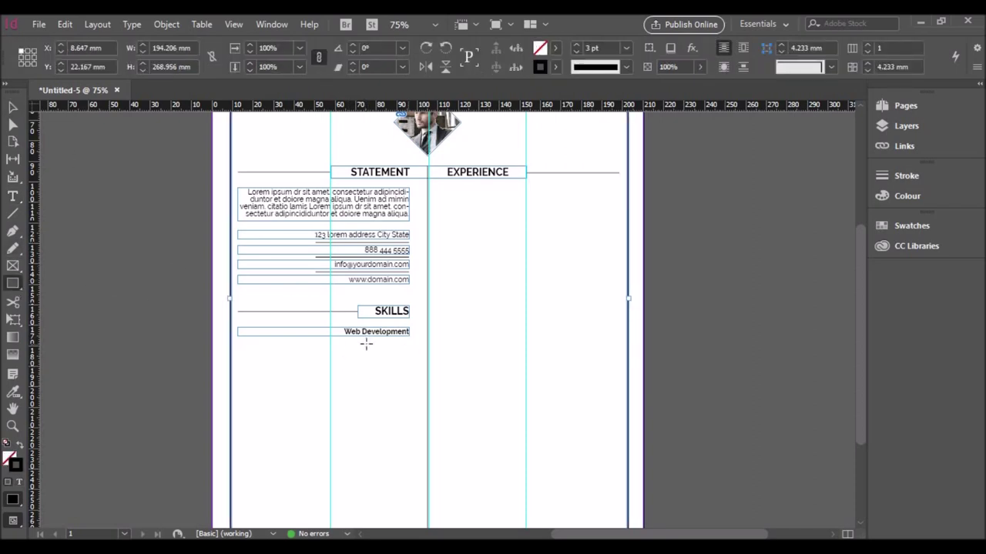
{"action": "left_click_drag", "start_coordinate": [410, 342], "coordinate": [264, 346]}
{"action": "left_click", "coordinate": [555, 48]}
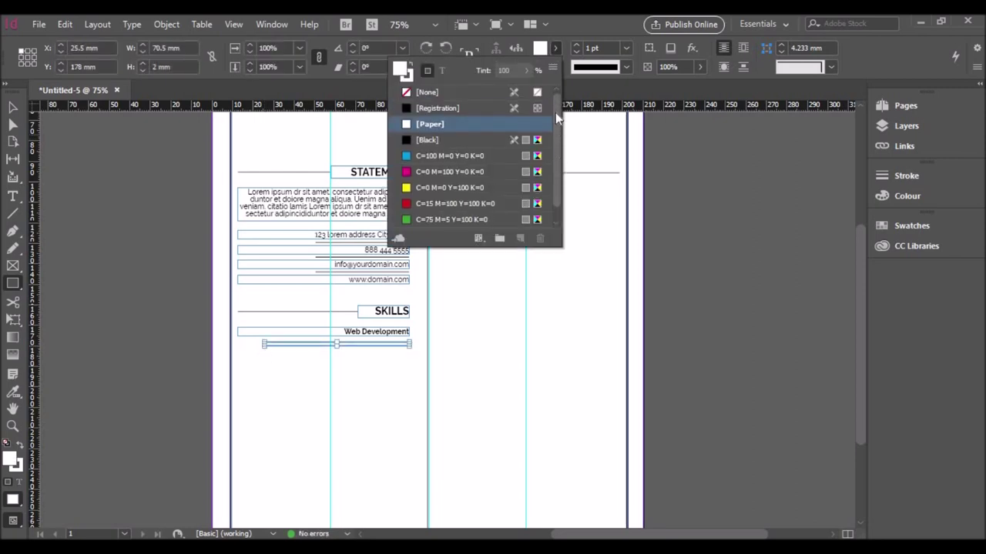
{"action": "left_click", "coordinate": [912, 226]}
{"action": "left_click", "coordinate": [817, 311]}
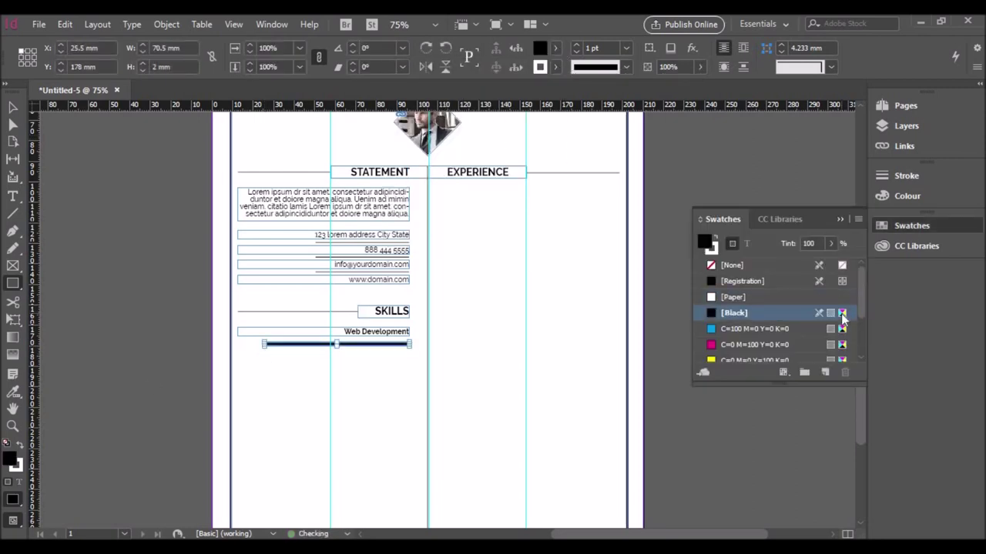
{"action": "left_click", "coordinate": [907, 195]}
{"action": "left_click_drag", "start_coordinate": [818, 195], "coordinate": [788, 196]}
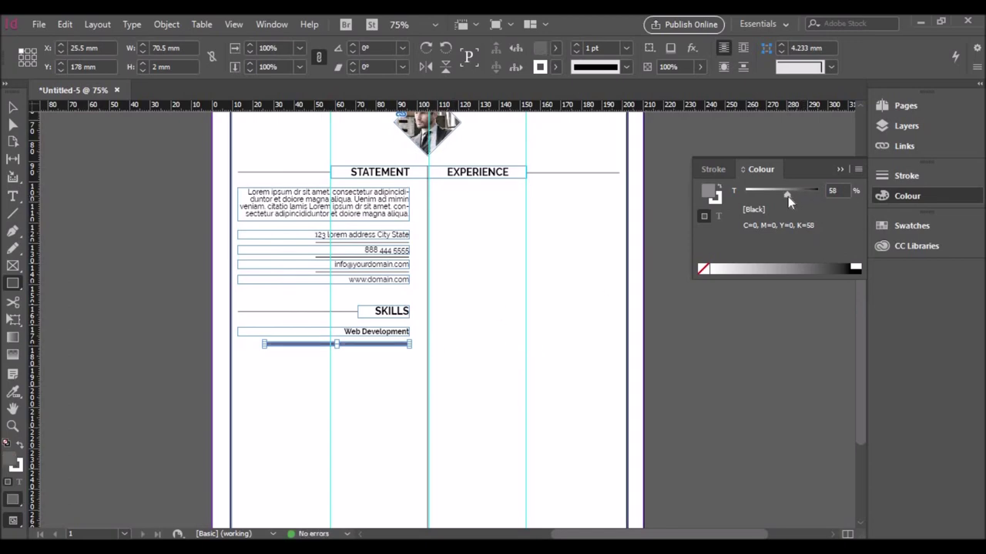
{"action": "left_click", "coordinate": [363, 355]}
Step: Paste a shorter 100% black copy of the bar in place and remove both bars' strokes
{"action": "left_click", "coordinate": [338, 344]}
{"action": "left_click", "coordinate": [65, 24]}
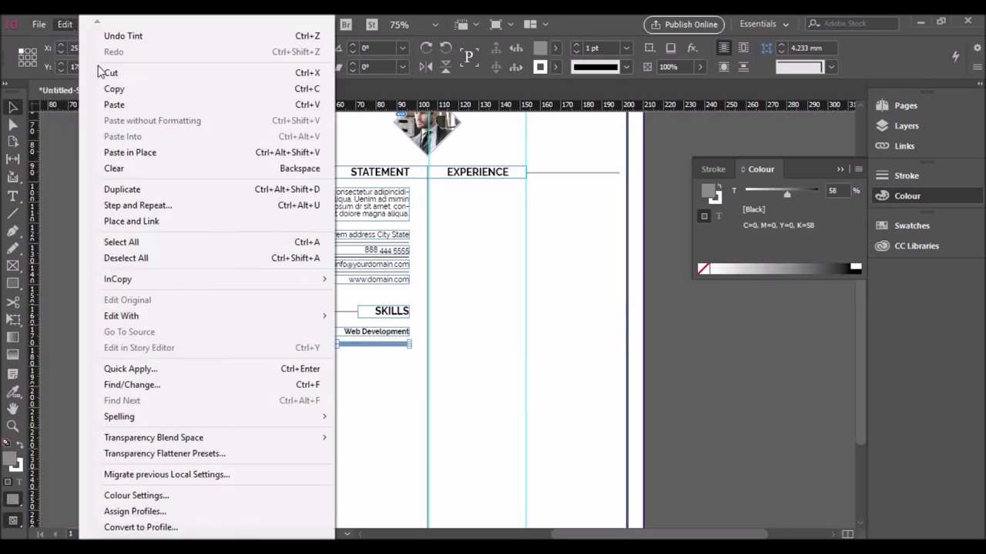
{"action": "left_click", "coordinate": [131, 151]}
{"action": "scroll", "coordinate": [264, 352], "scroll_direction": "up", "scroll_amount": 4}
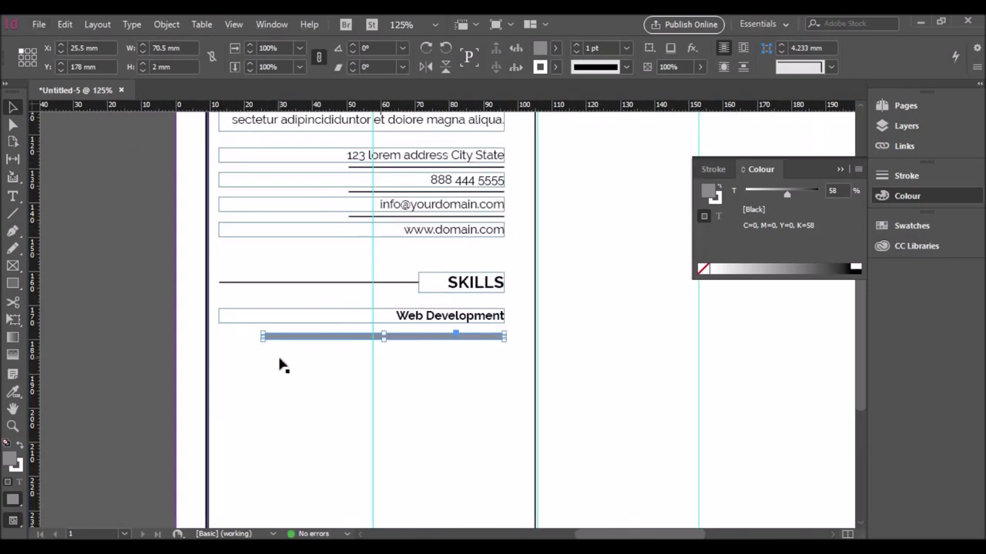
{"action": "left_click_drag", "start_coordinate": [238, 305], "coordinate": [333, 308]}
{"action": "left_click_drag", "start_coordinate": [787, 194], "coordinate": [818, 194]}
{"action": "left_click", "coordinate": [337, 354]}
{"action": "left_click_drag", "start_coordinate": [337, 354], "coordinate": [370, 300]}
{"action": "left_click", "coordinate": [555, 67]}
{"action": "left_click", "coordinate": [385, 336]}
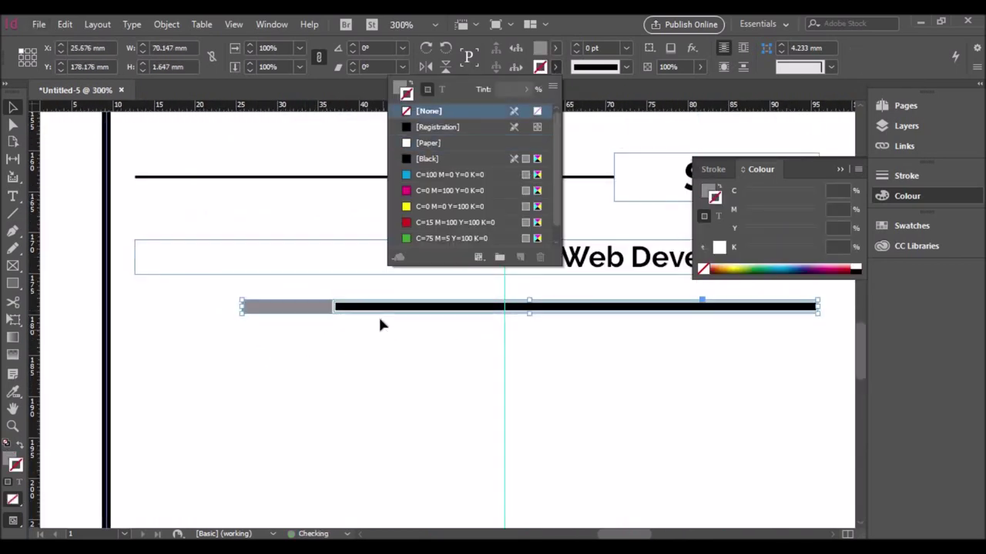
Step: Nudge the bars up under the label and duplicate the whole skill row below
{"action": "scroll", "coordinate": [424, 336], "scroll_direction": "down", "scroll_amount": 1}
{"action": "scroll", "coordinate": [423, 340], "scroll_direction": "down", "scroll_amount": 2}
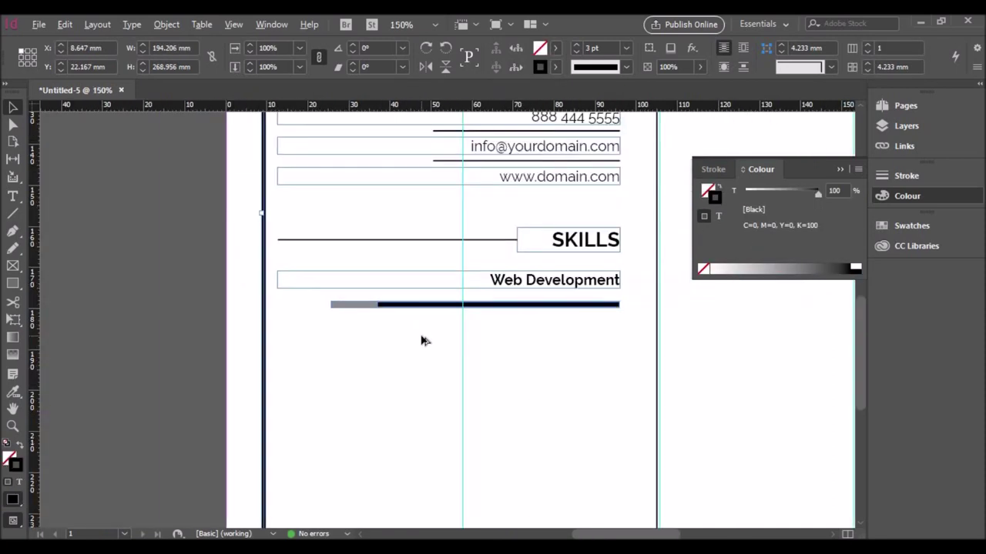
{"action": "left_click", "coordinate": [359, 306]}
{"action": "key", "text": "Up"}
{"action": "key", "text": "Up"}
{"action": "key", "text": "Up"}
{"action": "key", "text": "Up"}
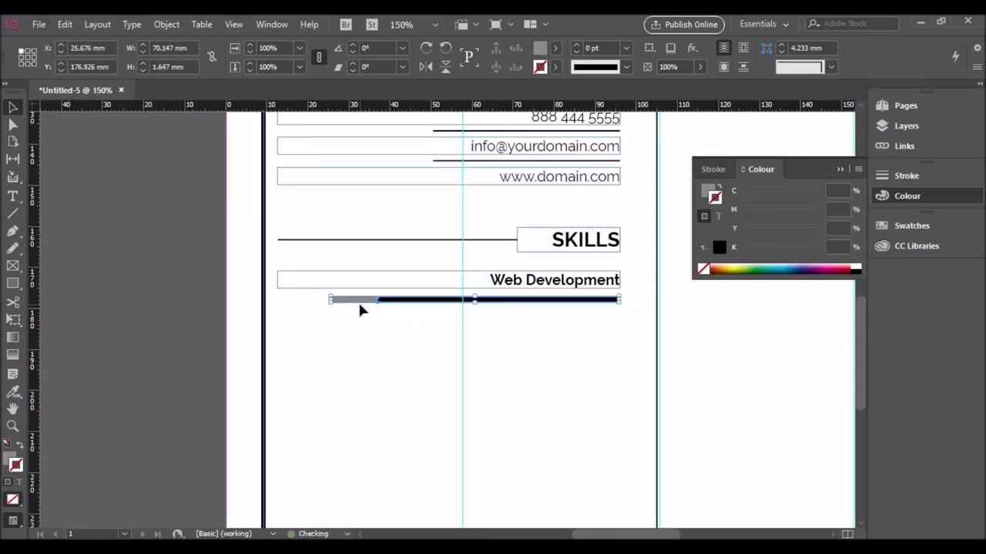
{"action": "left_click", "coordinate": [519, 285]}
{"action": "left_click", "coordinate": [492, 325]}
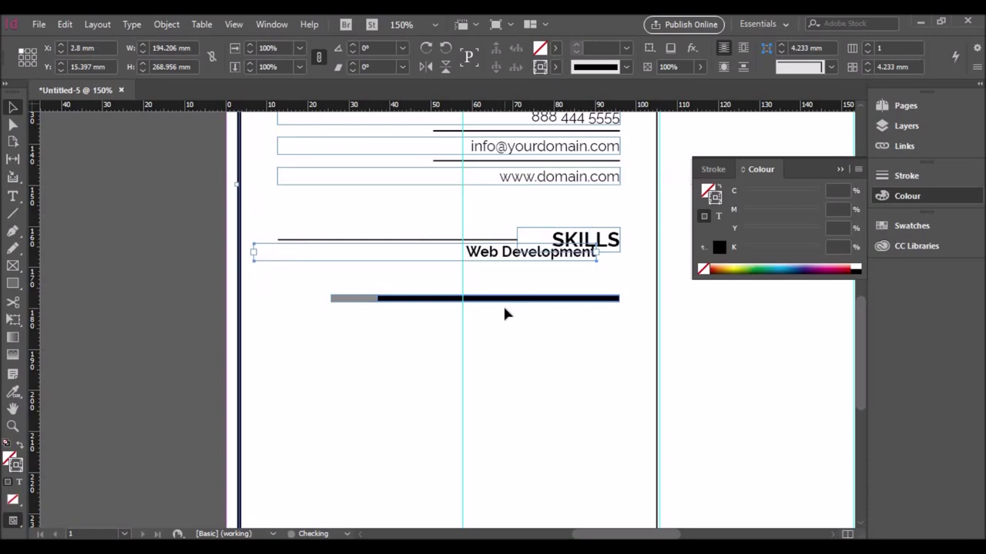
{"action": "left_click", "coordinate": [388, 304]}
{"action": "left_click_drag", "start_coordinate": [408, 316], "coordinate": [407, 347]}
{"action": "left_click", "coordinate": [409, 301]}
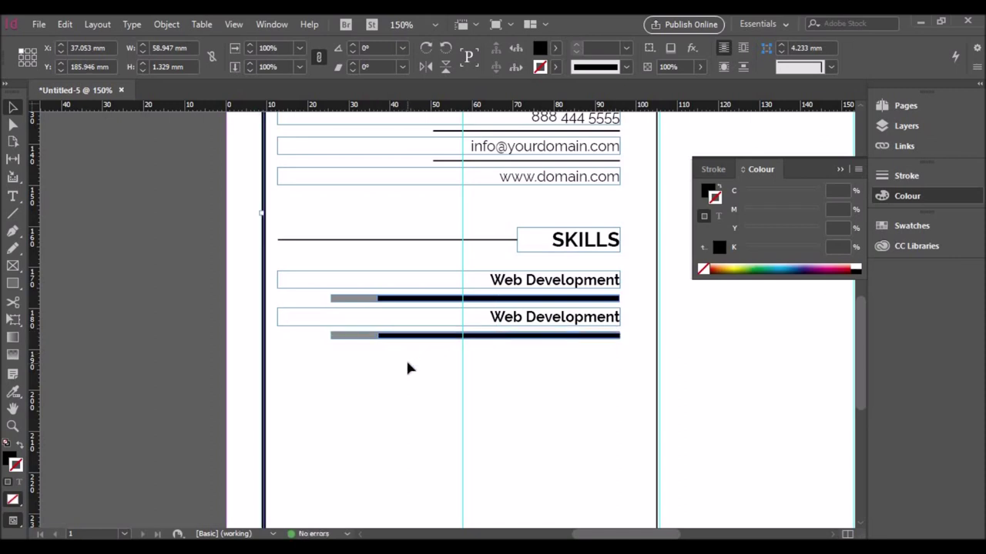
Step: Undo the extra duplicate and copy the Web Development label and bar into four more rows
{"action": "left_click", "coordinate": [511, 362]}
{"action": "key", "text": "ctrl+z"}
{"action": "key", "text": "ctrl+z"}
{"action": "left_click", "coordinate": [382, 298]}
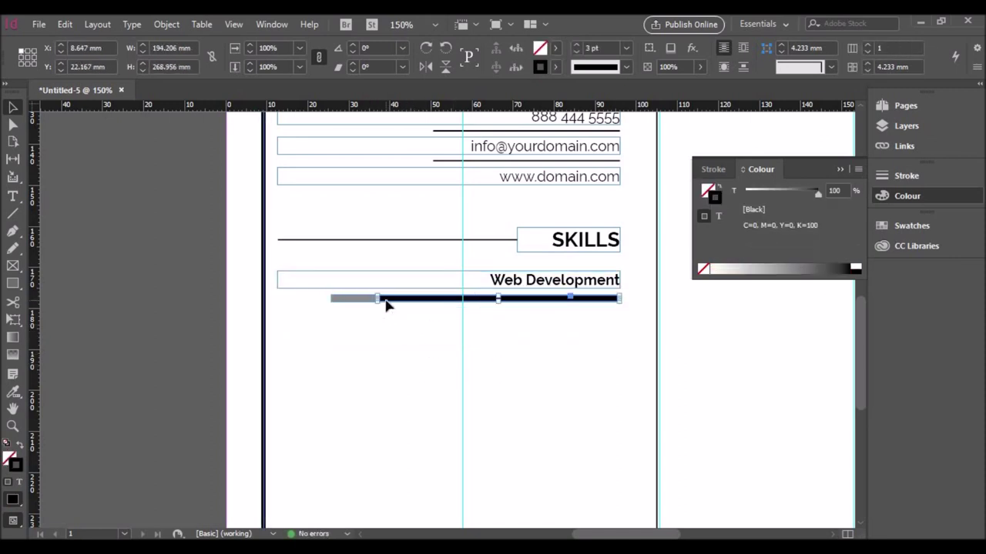
{"action": "left_click", "coordinate": [360, 287], "text": "shift"}
{"action": "left_click_drag", "start_coordinate": [369, 288], "coordinate": [370, 326]}
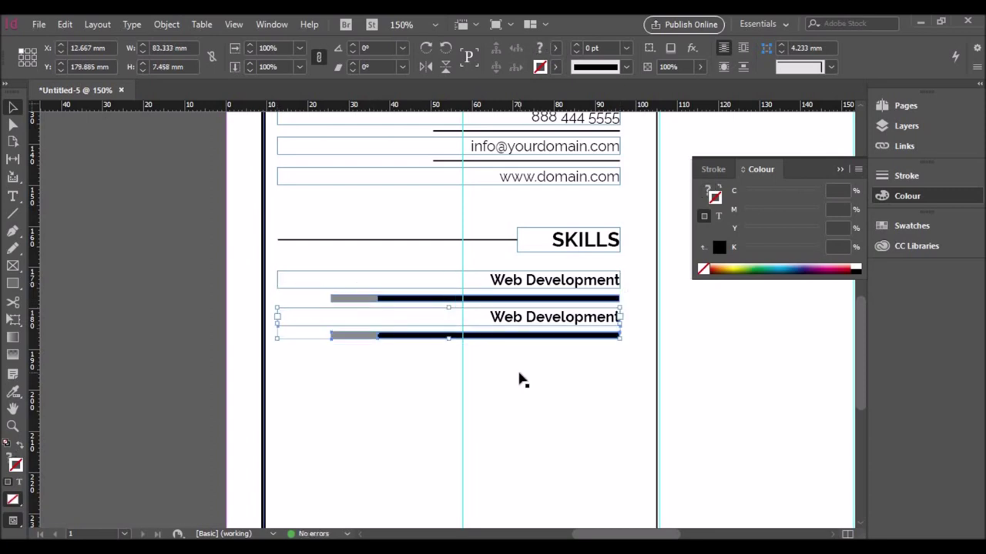
{"action": "left_click_drag", "start_coordinate": [519, 326], "coordinate": [528, 364]}
{"action": "left_click_drag", "start_coordinate": [528, 364], "coordinate": [532, 432]}
Step: Relabel the new rows Joomla, WordPress Theme, Java Scripts and PHP
{"action": "triple_click", "coordinate": [618, 428]}
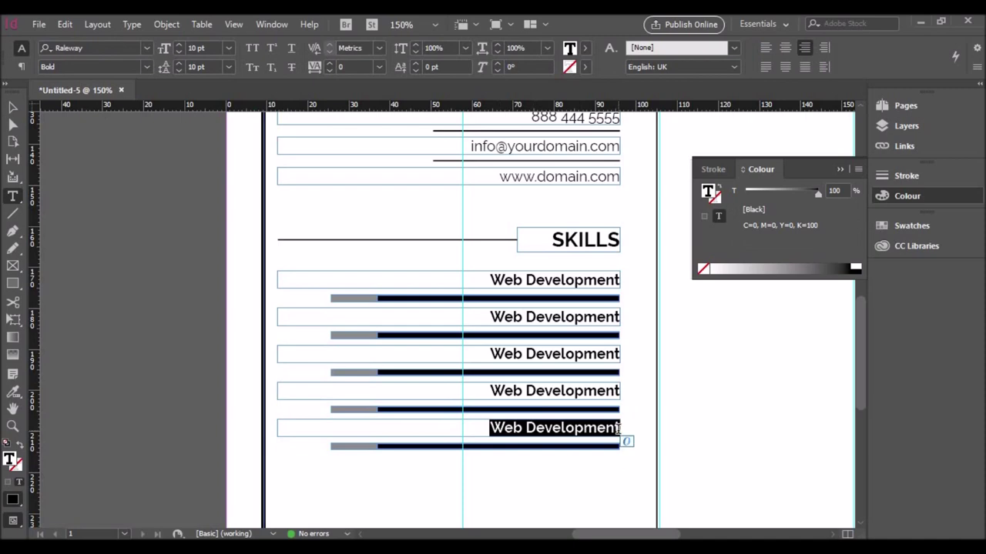
{"action": "type", "text": "Joomla"}
{"action": "triple_click", "coordinate": [625, 393]}
{"action": "type", "text": "WordPress Themes"}
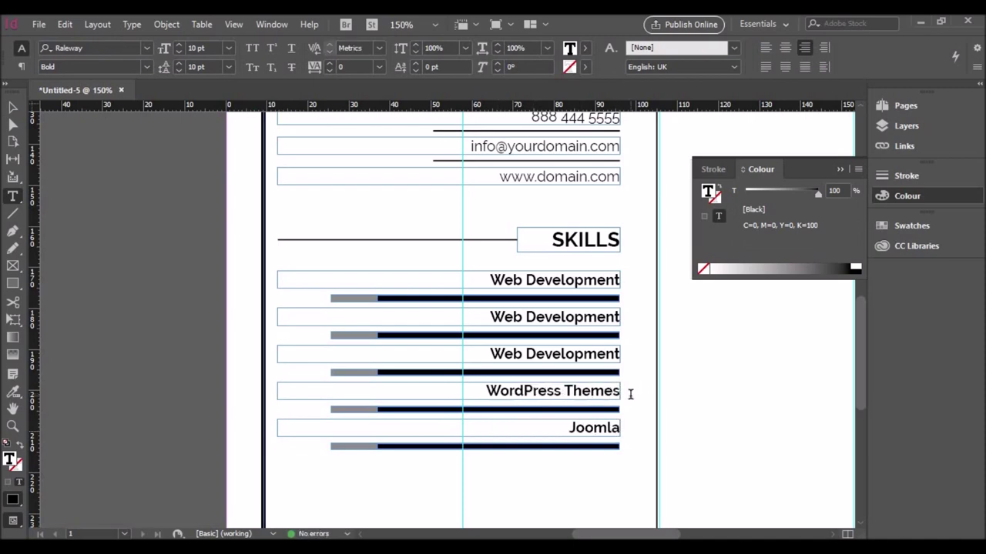
{"action": "key", "text": "BackSpace"}
{"action": "triple_click", "coordinate": [626, 354]}
{"action": "type", "text": "Java Scripts"}
{"action": "triple_click", "coordinate": [633, 316]}
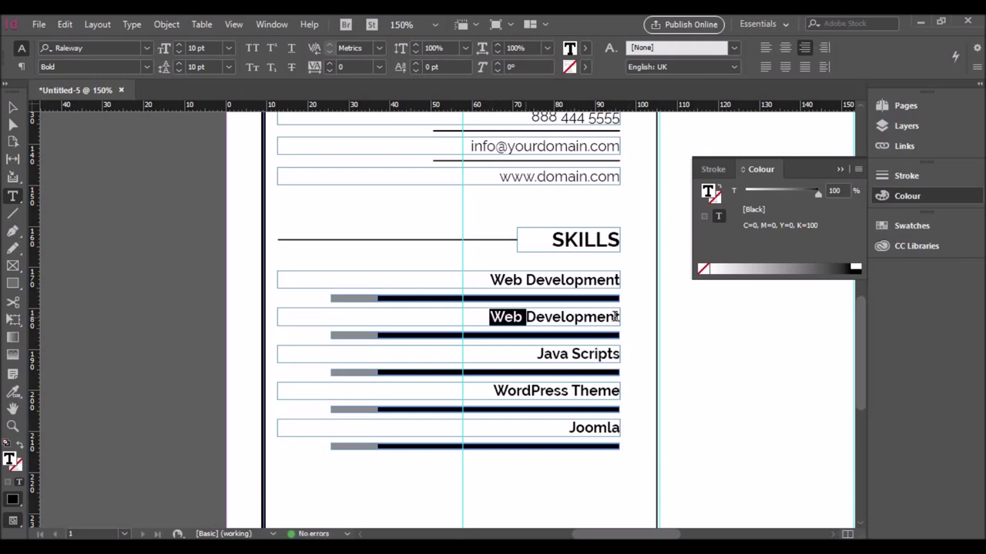
{"action": "type", "text": "PHP"}
{"action": "left_click", "coordinate": [636, 328]}
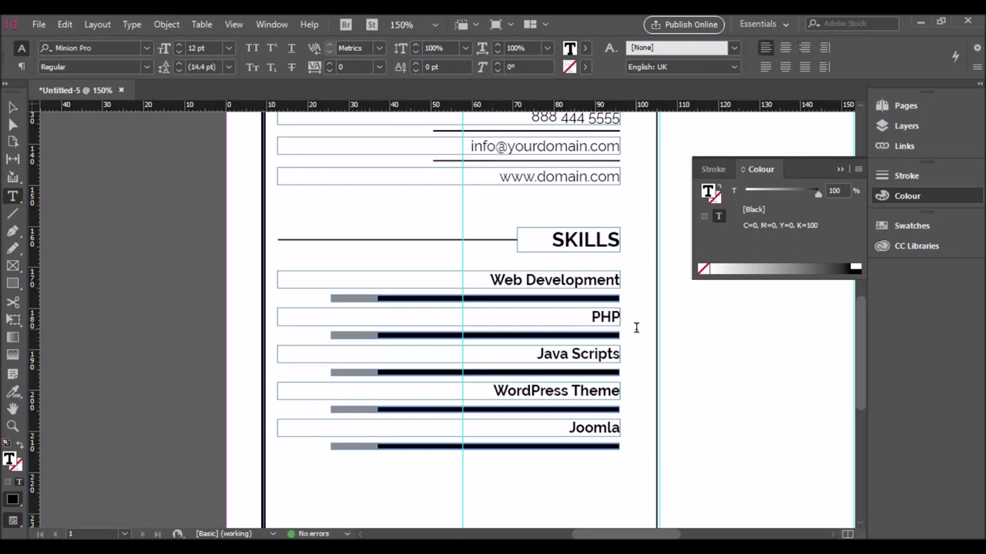
Step: Pull the left edges of all five skill label frames inward
{"action": "key", "text": "Escape"}
{"action": "left_click_drag", "start_coordinate": [277, 280], "coordinate": [331, 280]}
{"action": "left_click_drag", "start_coordinate": [278, 316], "coordinate": [332, 317]}
{"action": "left_click_drag", "start_coordinate": [278, 353], "coordinate": [331, 354]}
{"action": "left_click_drag", "start_coordinate": [278, 390], "coordinate": [331, 391]}
{"action": "left_click", "coordinate": [279, 434]}
{"action": "left_click_drag", "start_coordinate": [278, 433], "coordinate": [331, 434]}
Step: Copy the Web Development label to the left and turn it into an 8 pt 80% label
{"action": "left_click", "coordinate": [359, 284]}
{"action": "left_click_drag", "start_coordinate": [364, 293], "coordinate": [299, 311]}
{"action": "left_click_drag", "start_coordinate": [553, 299], "coordinate": [303, 302]}
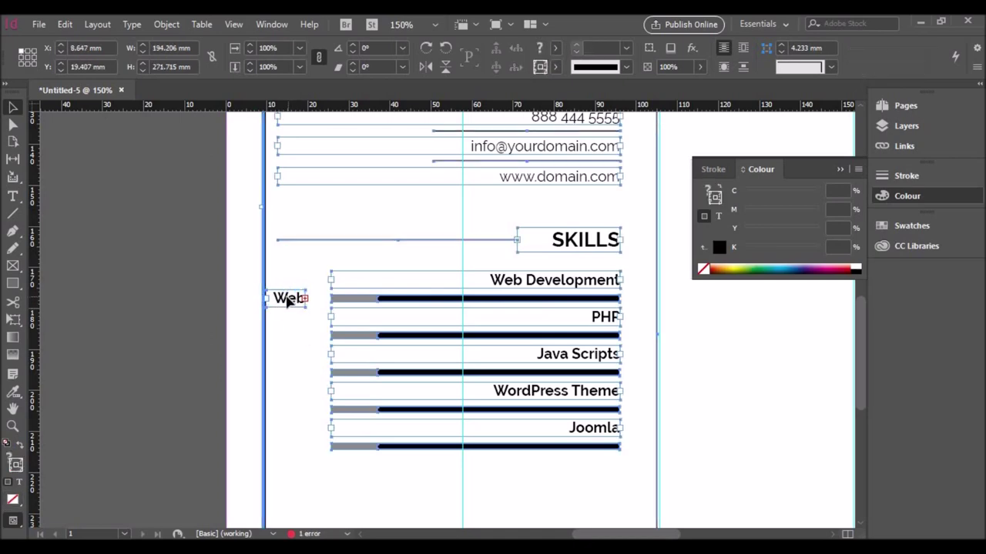
{"action": "double_click", "coordinate": [284, 299]}
{"action": "key", "text": "Escape"}
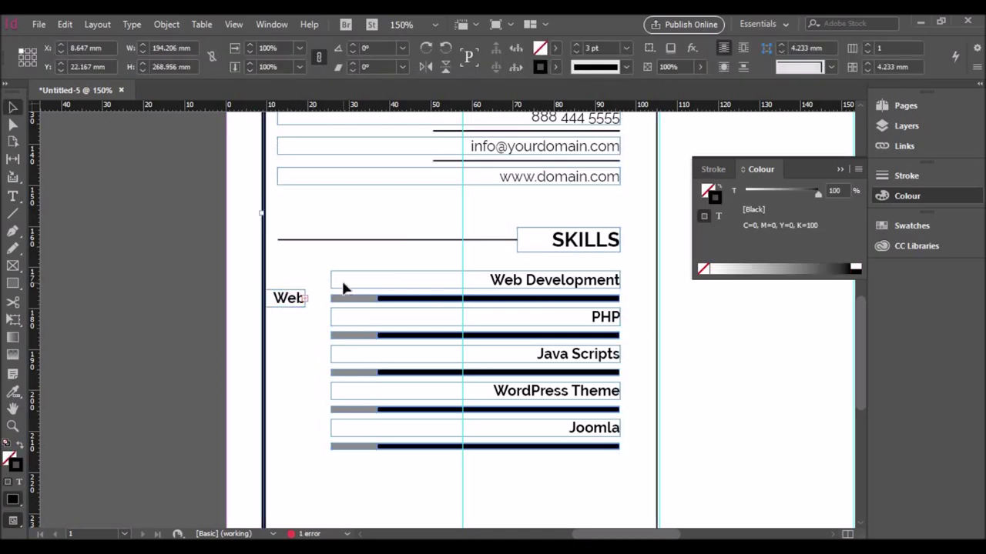
{"action": "double_click", "coordinate": [285, 299]}
{"action": "type", "text": "0"}
{"action": "type", "text": "0%"}
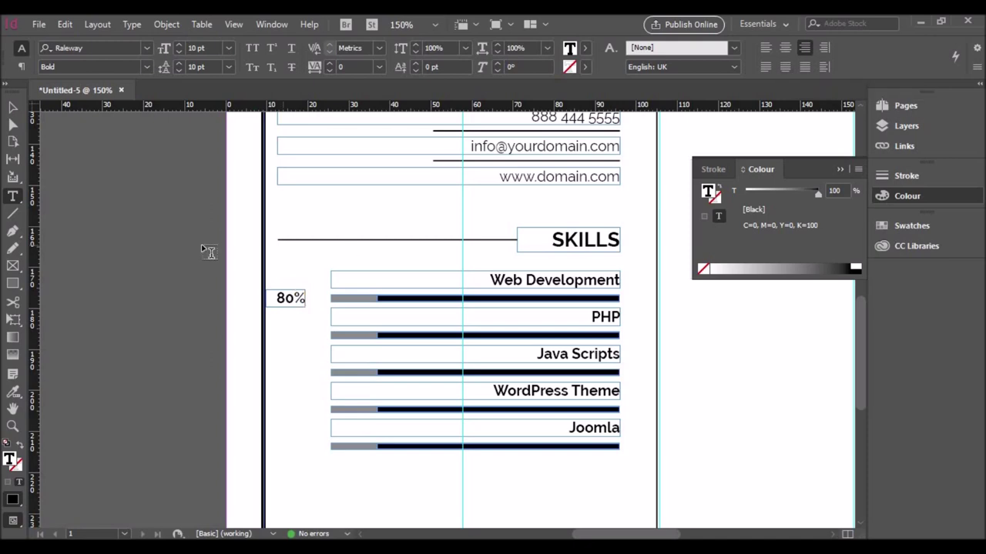
{"action": "key", "text": "Escape"}
{"action": "double_click", "coordinate": [285, 298]}
{"action": "left_click", "coordinate": [179, 51]}
{"action": "left_click", "coordinate": [179, 52]}
{"action": "key", "text": "Escape"}
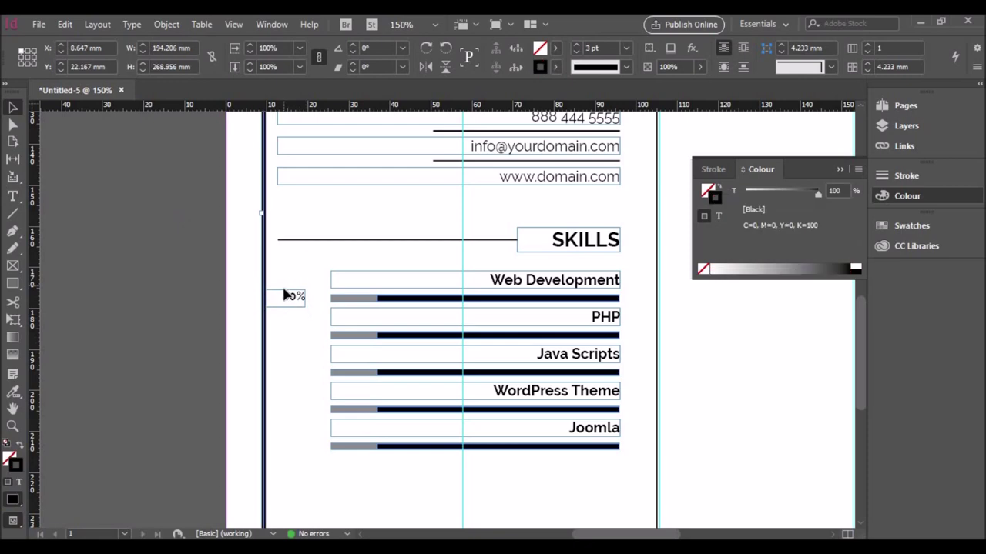
Step: Position the 80% label beside its bar and add copies beside the remaining skills
{"action": "left_click_drag", "start_coordinate": [293, 301], "coordinate": [299, 451]}
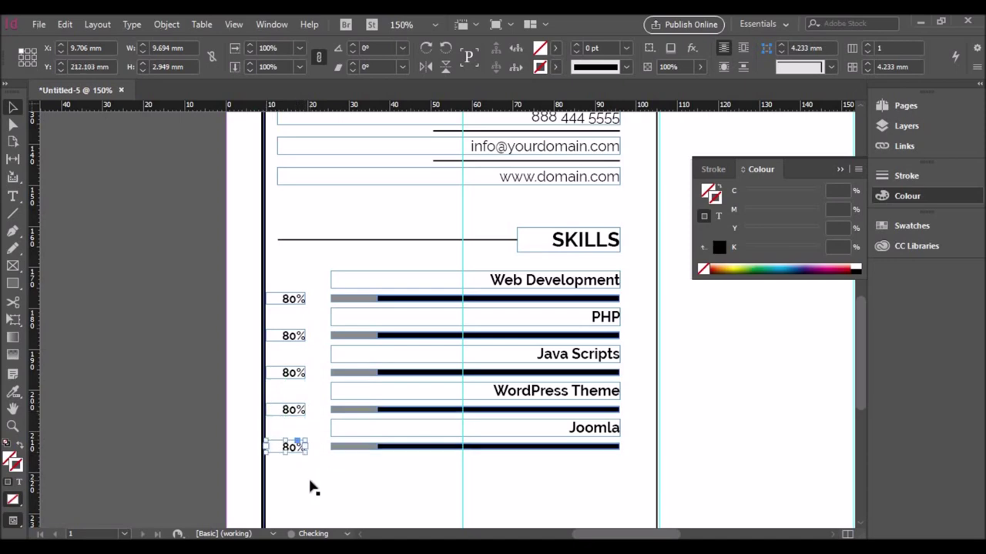
{"action": "left_click", "coordinate": [478, 460]}
{"action": "scroll", "coordinate": [482, 458], "scroll_direction": "down", "scroll_amount": 3}
{"action": "scroll", "coordinate": [481, 452], "scroll_direction": "down", "scroll_amount": 2}
Step: Copy the SKILLS rule and heading below Joomla, rename it AWARDS and shorten its rule
{"action": "scroll", "coordinate": [609, 422], "scroll_direction": "down", "scroll_amount": 2}
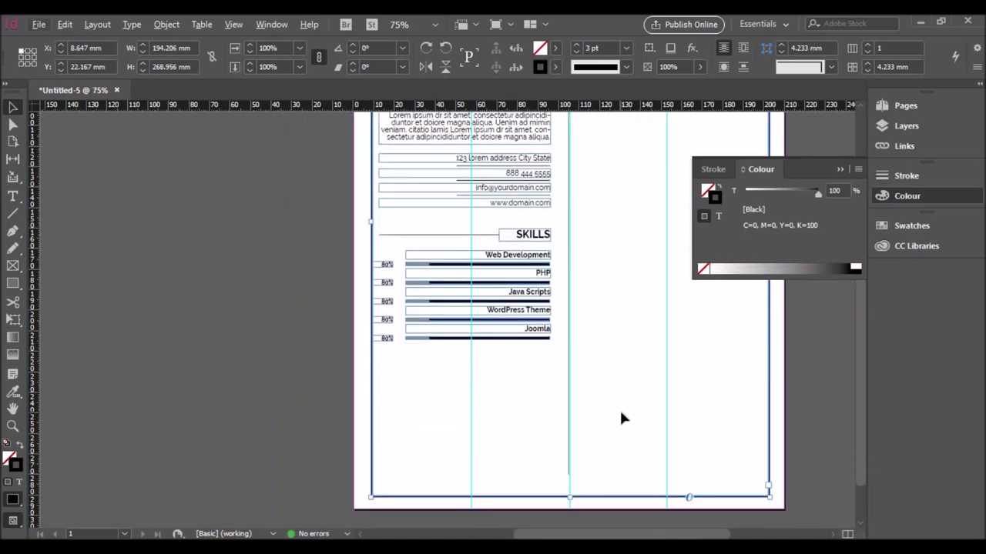
{"action": "left_click", "coordinate": [482, 234]}
{"action": "left_click", "coordinate": [517, 242], "text": "shift"}
{"action": "left_click_drag", "start_coordinate": [519, 242], "coordinate": [522, 373]}
{"action": "double_click", "coordinate": [523, 363]}
{"action": "type", "text": "AWARDS"}
{"action": "key", "text": "Escape"}
{"action": "left_click_drag", "start_coordinate": [499, 367], "coordinate": [488, 367]}
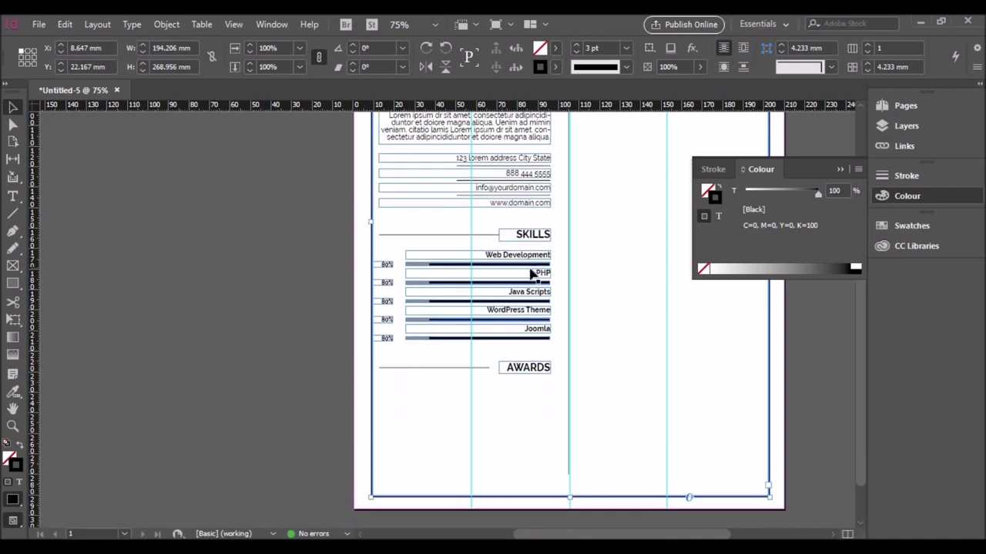
Step: Add an 'Awards Here' line under AWARDS from a copy of the Joomla frame
{"action": "left_click", "coordinate": [535, 332]}
{"action": "left_click_drag", "start_coordinate": [537, 336], "coordinate": [534, 390]}
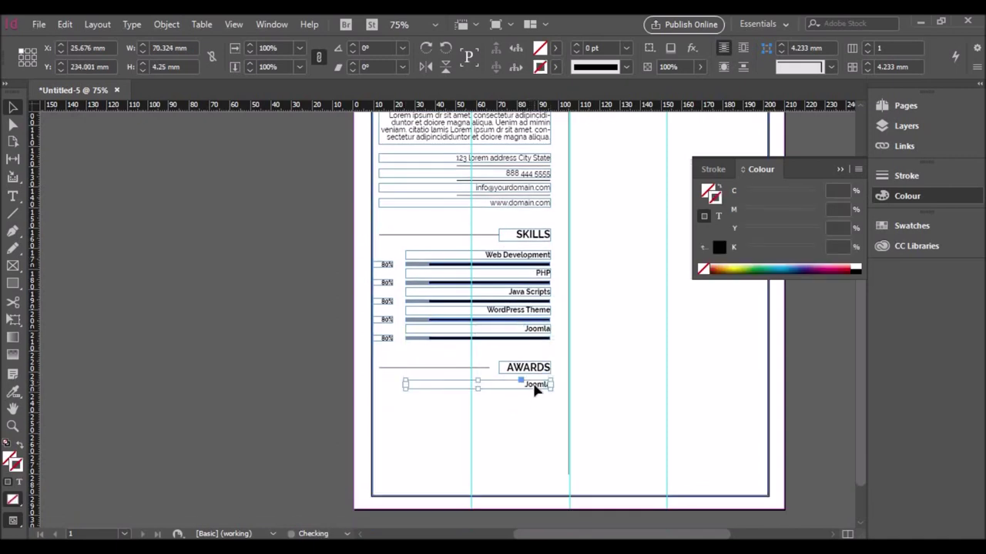
{"action": "double_click", "coordinate": [537, 384]}
{"action": "type", "text": "Awards Here"}
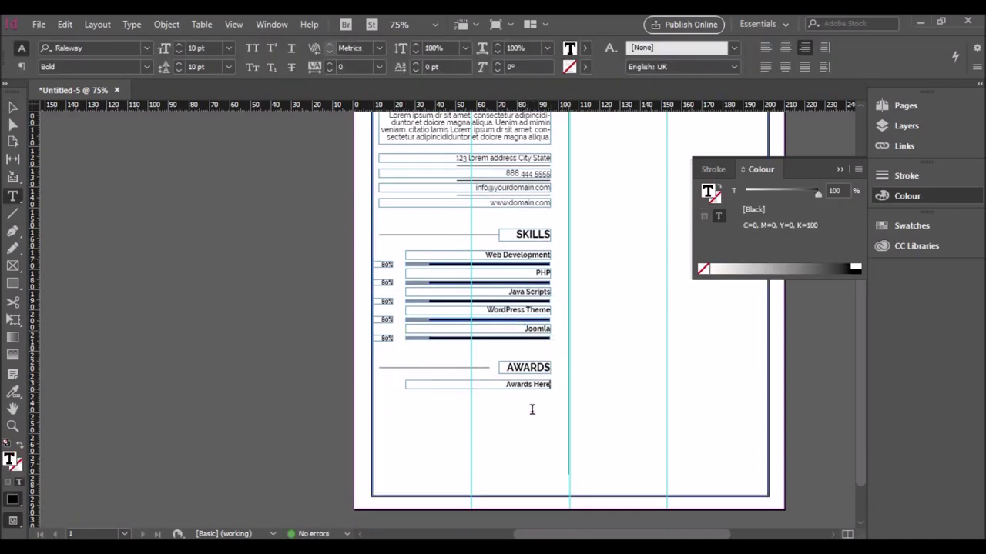
{"action": "key", "text": "Escape"}
Step: Add a widened 'Organization Of Human, Boston / March 2001' line in a Light font style
{"action": "left_click_drag", "start_coordinate": [513, 389], "coordinate": [519, 402]}
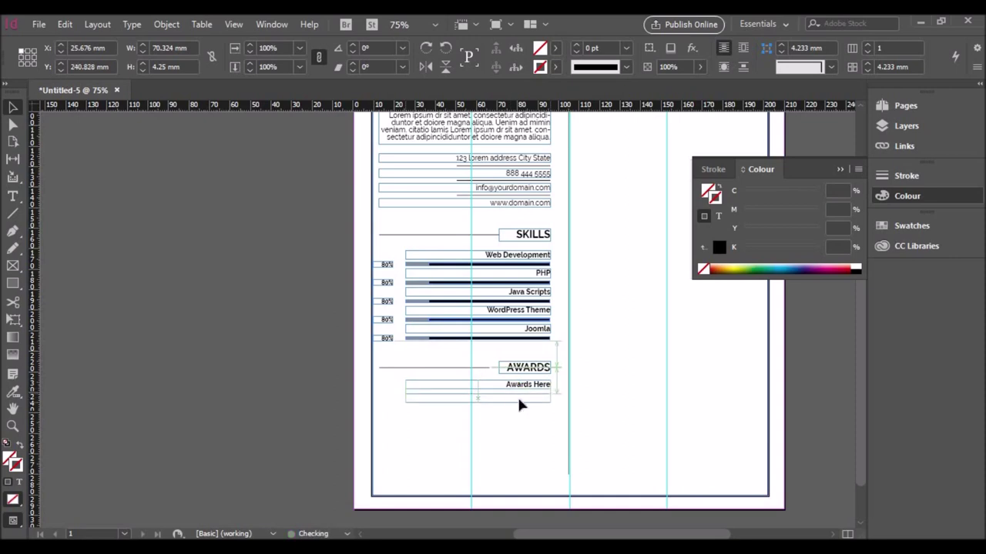
{"action": "triple_click", "coordinate": [558, 398]}
{"action": "type", "text": "Organization Of H"}
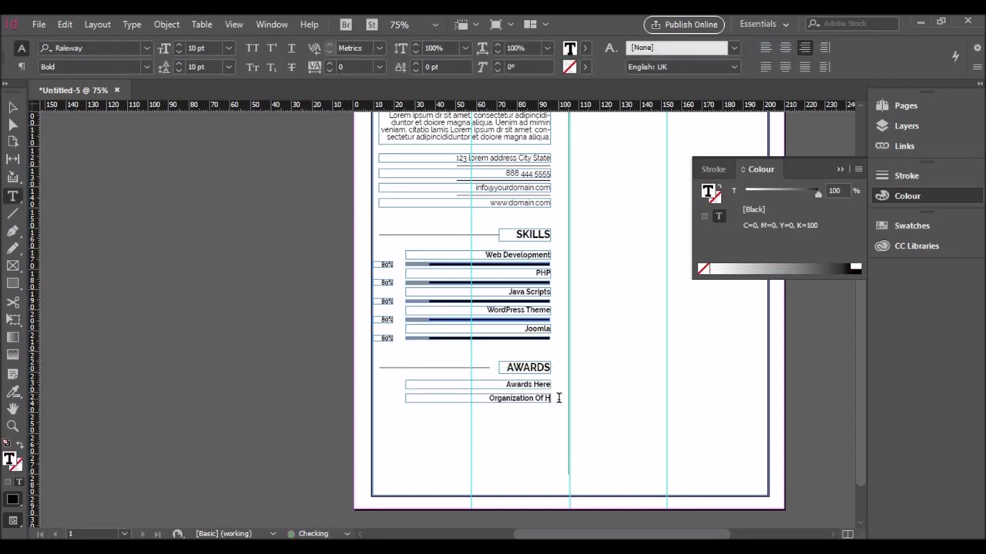
{"action": "type", "text": "uman, Boston / MArch"}
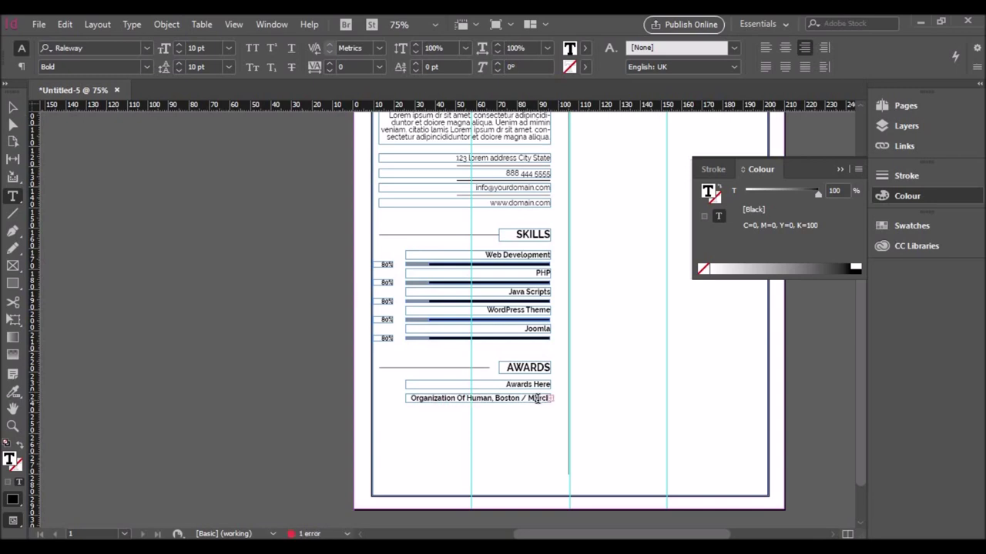
{"action": "key", "text": "Escape"}
{"action": "left_click_drag", "start_coordinate": [404, 398], "coordinate": [391, 398]}
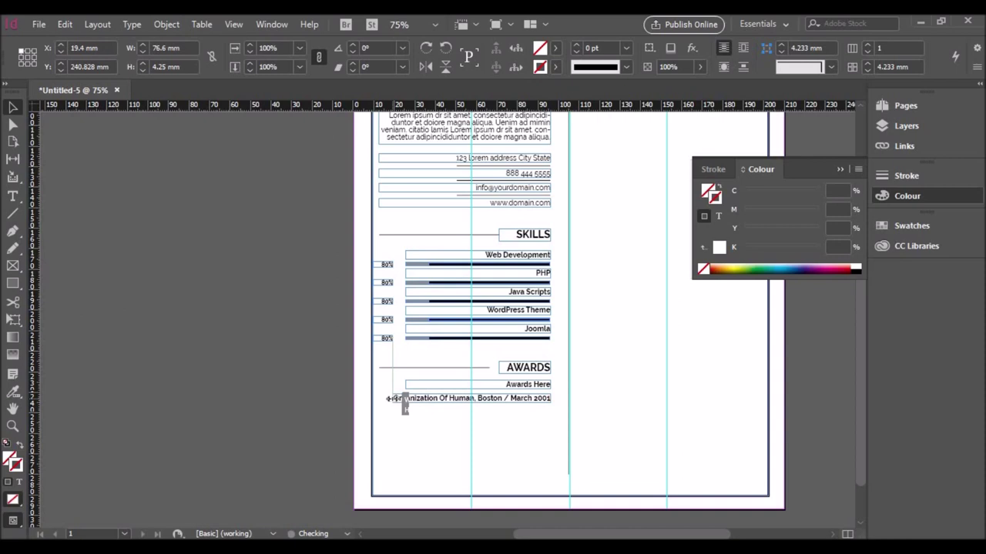
{"action": "triple_click", "coordinate": [411, 396]}
{"action": "left_click", "coordinate": [146, 67]}
{"action": "left_click", "coordinate": [47, 173]}
{"action": "left_click", "coordinate": [511, 432]}
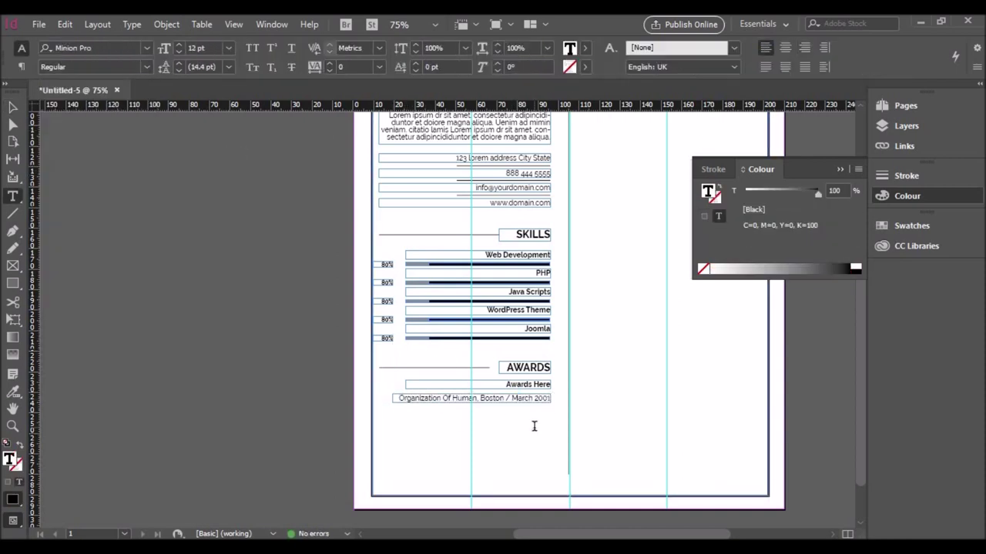
{"action": "scroll", "coordinate": [533, 426], "scroll_direction": "down", "scroll_amount": 1}
{"action": "scroll", "coordinate": [533, 426], "scroll_direction": "up", "scroll_amount": 2}
{"action": "scroll", "coordinate": [533, 425], "scroll_direction": "down", "scroll_amount": 3}
Step: Copy the whole Awards section lower down and rename its heading REFER
{"action": "left_click", "coordinate": [840, 169]}
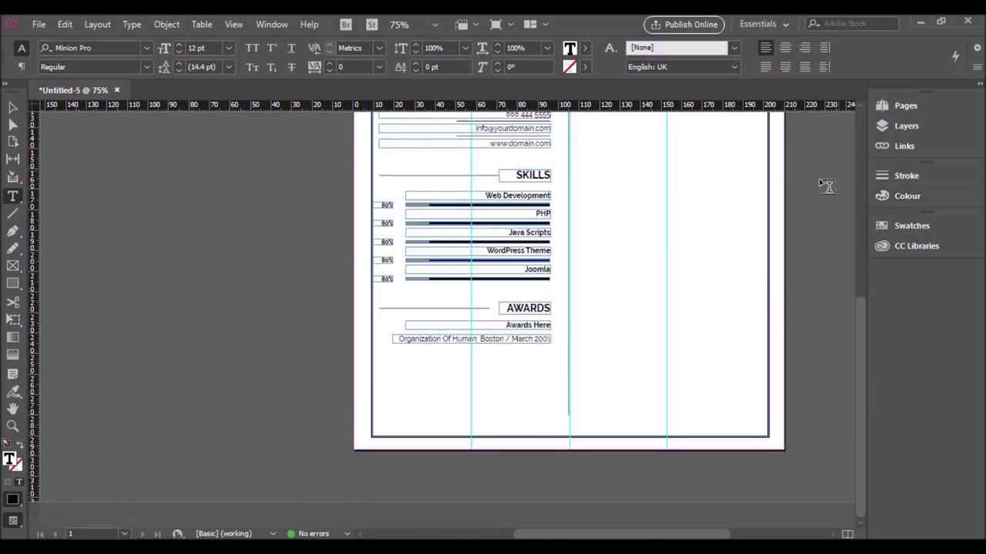
{"action": "key", "text": "v"}
{"action": "left_click_drag", "start_coordinate": [497, 334], "coordinate": [493, 395]}
{"action": "double_click", "coordinate": [539, 370]}
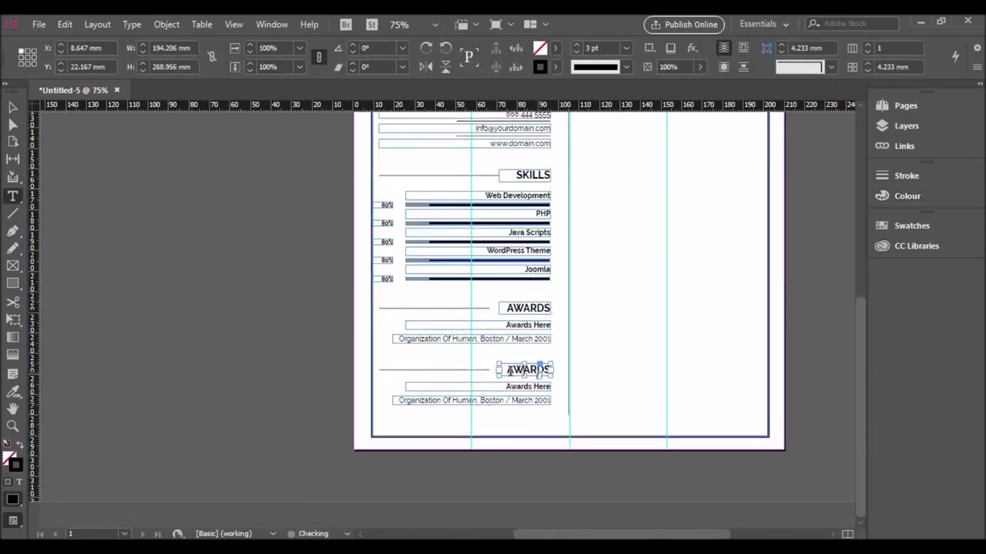
{"action": "type", "text": "REFER"}
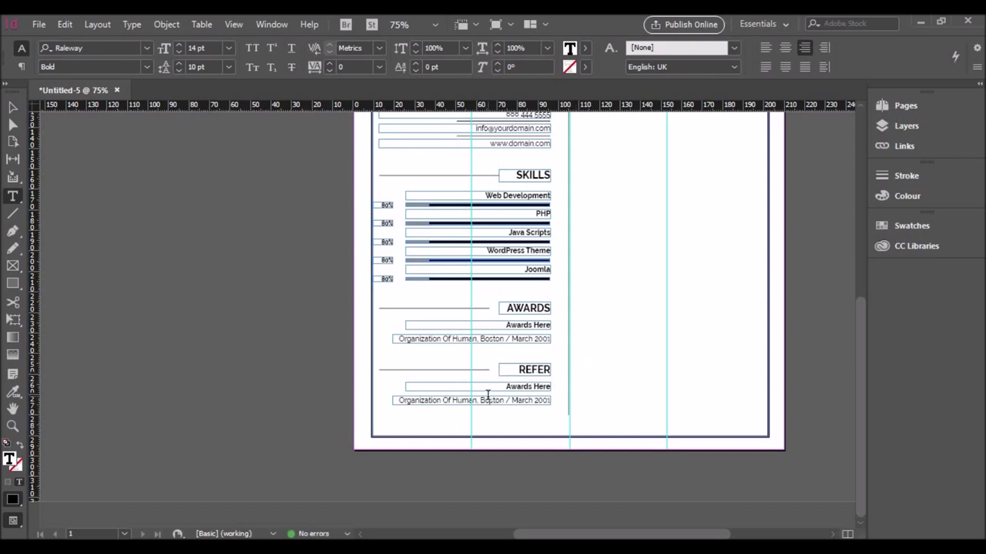
{"action": "key", "text": "Escape"}
Step: Replace its two lines with the referee's name and 'Graphic Designer, Big Design Studio'
{"action": "left_click", "coordinate": [446, 400]}
{"action": "triple_click", "coordinate": [539, 386]}
{"action": "type", "text": "Danie"}
{"action": "left_click_drag", "start_coordinate": [398, 401], "coordinate": [557, 409]}
{"action": "type", "text": "Graphic Designer, Big Design Studio"}
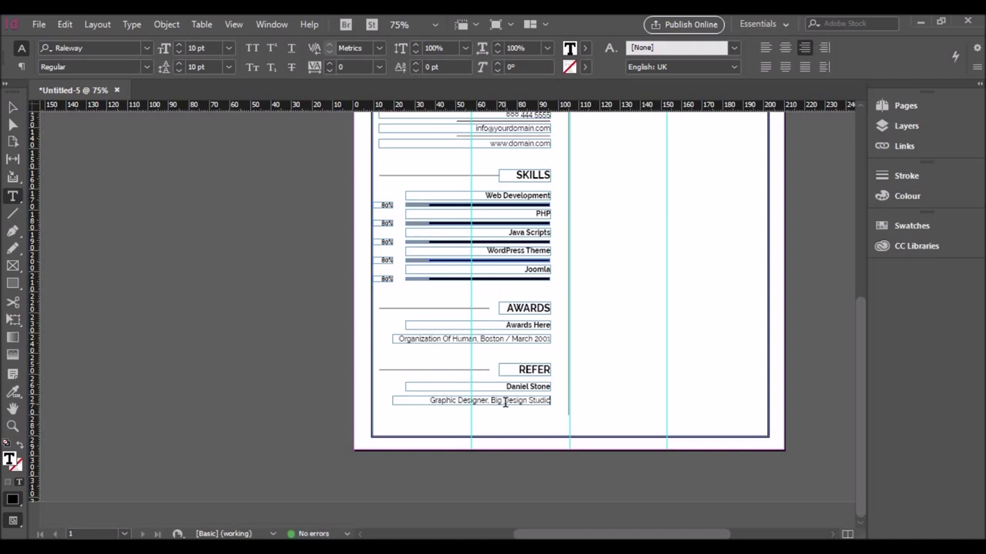
{"action": "key", "text": "Escape"}
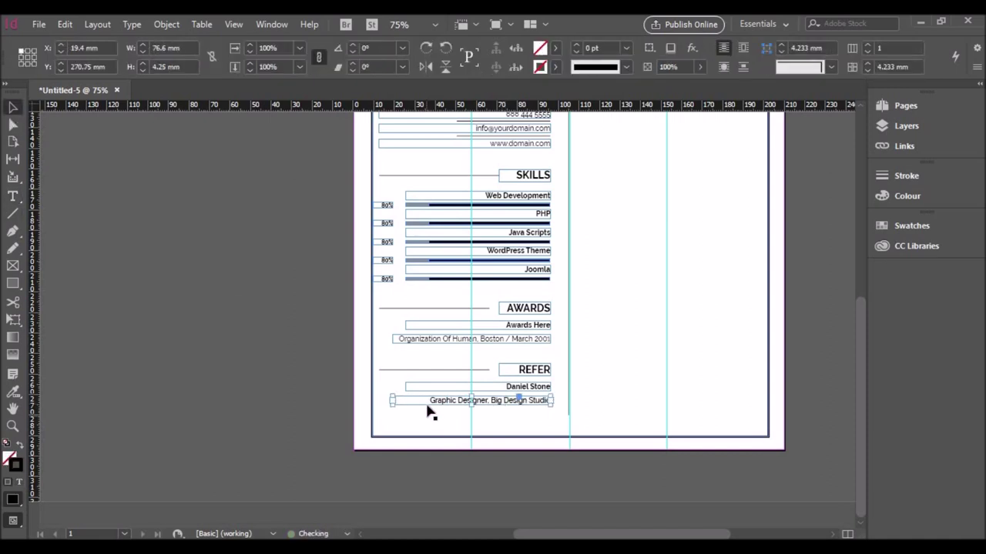
Step: Copy the job-title line below and enter the referee's phone, e-mail and website at 9 pt
{"action": "left_click_drag", "start_coordinate": [477, 400], "coordinate": [555, 415]}
{"action": "double_click", "coordinate": [385, 416]}
{"action": "key", "text": "BackSpace"}
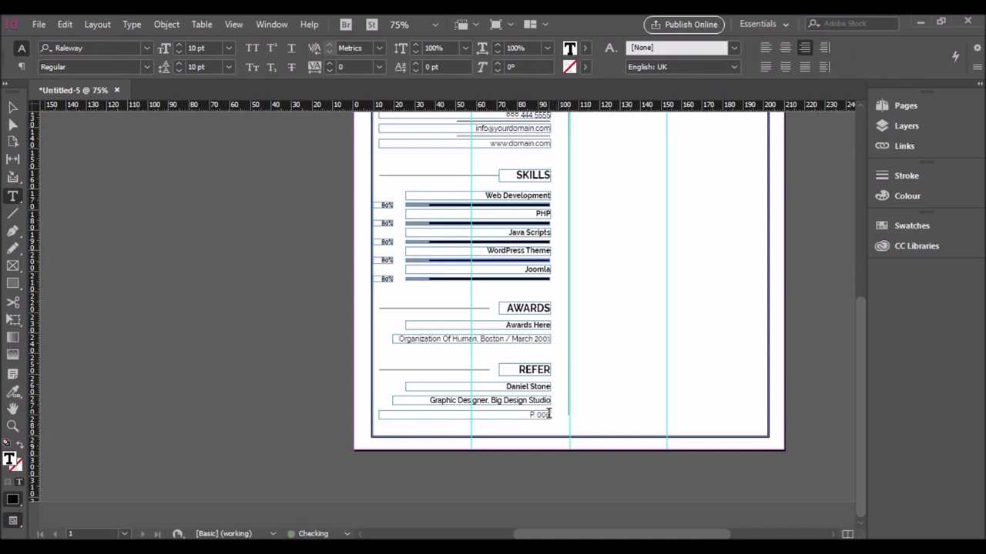
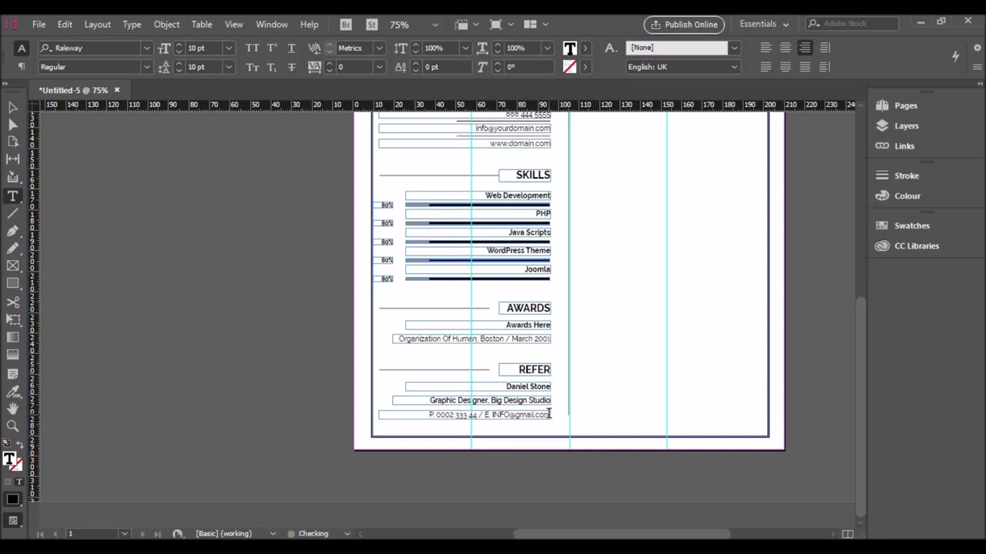
{"action": "type", "text": " / W. domain"}
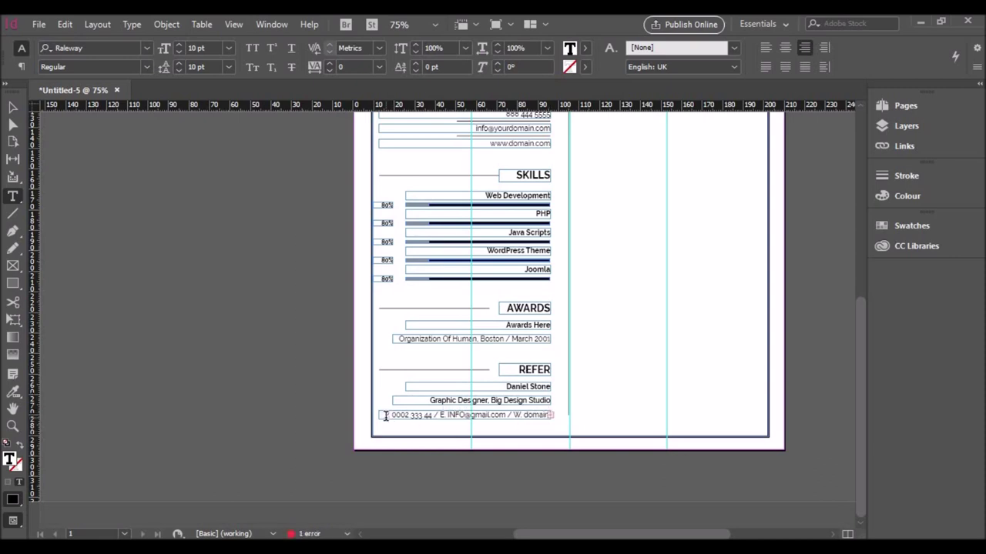
{"action": "triple_click", "coordinate": [385, 416]}
{"action": "left_click", "coordinate": [178, 52]}
{"action": "left_click", "coordinate": [543, 414]}
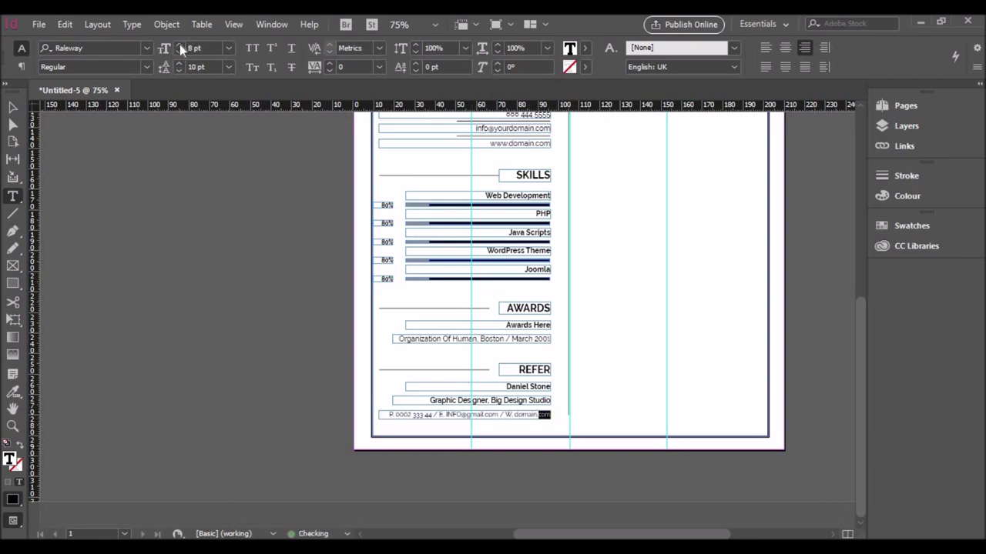
Step: Make the P, E and W labels in the contact line bold
{"action": "key", "text": "ctrl+equal"}
{"action": "key", "text": "ctrl+equal"}
{"action": "key", "text": "ctrl+equal"}
{"action": "key", "text": "shift+Right"}
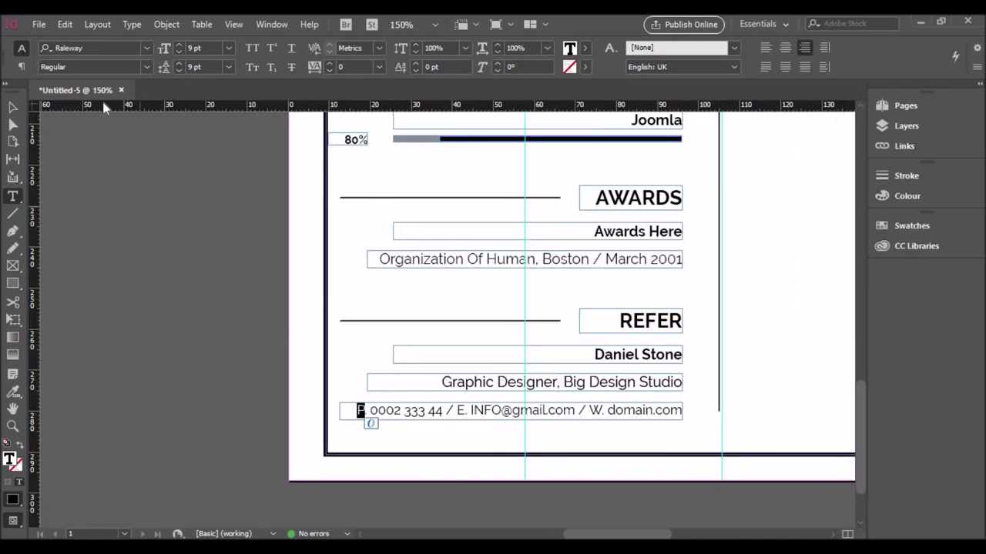
{"action": "key", "text": "ctrl+b"}
{"action": "key", "text": "Escape"}
{"action": "key", "text": "ctrl+Right"}
{"action": "key", "text": "ctrl+Right"}
{"action": "key", "text": "ctrl+Right"}
{"action": "key", "text": "ctrl+Right"}
{"action": "key", "text": "ctrl+Right"}
{"action": "key", "text": "shift+Right"}
{"action": "left_click", "coordinate": [146, 67]}
{"action": "left_click", "coordinate": [68, 264]}
{"action": "key", "text": "ctrl+Right"}
{"action": "key", "text": "ctrl+Right"}
{"action": "key", "text": "ctrl+Right"}
{"action": "key", "text": "ctrl+Right"}
{"action": "key", "text": "shift+Right"}
{"action": "left_click", "coordinate": [146, 67]}
{"action": "left_click", "coordinate": [77, 265]}
Step: Extend the vertical divider line down past the contact line
{"action": "left_click", "coordinate": [396, 285]}
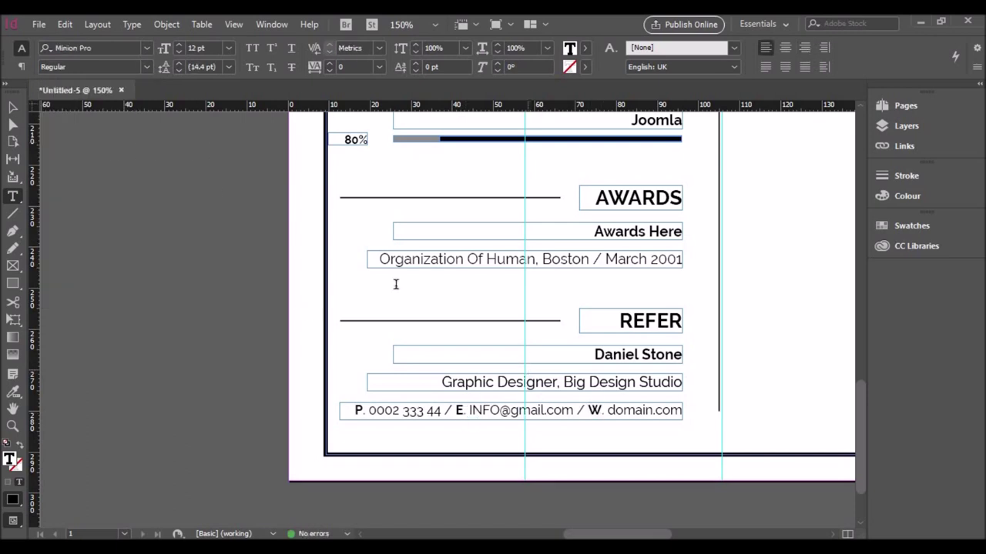
{"action": "left_click", "coordinate": [727, 362]}
{"action": "left_click", "coordinate": [14, 110]}
{"action": "left_click", "coordinate": [719, 415]}
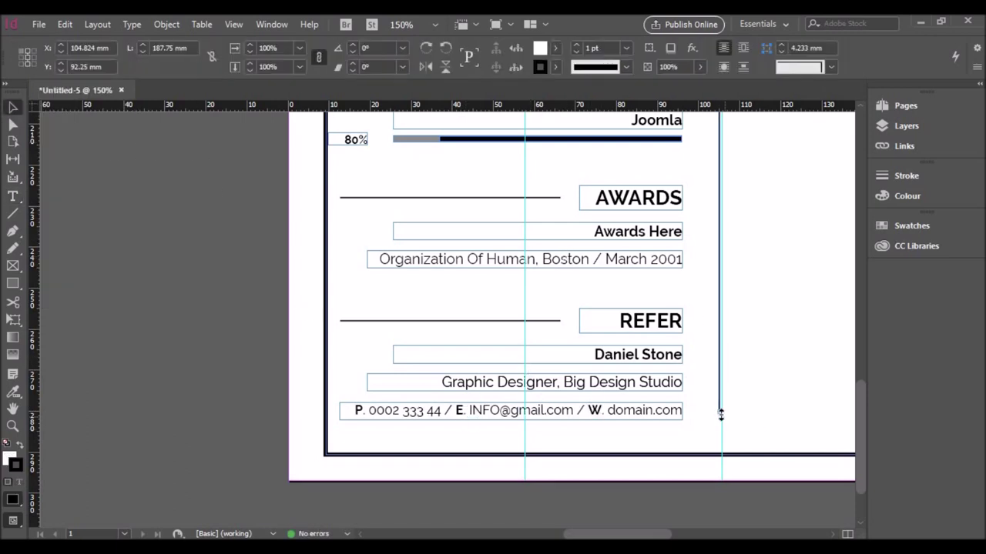
{"action": "left_click_drag", "start_coordinate": [720, 415], "coordinate": [724, 422]}
Step: Copy the Awards Here frame up beneath the EXPERIENCE heading as a 70.324 mm wide frame
{"action": "scroll", "coordinate": [515, 408], "scroll_direction": "right", "scroll_amount": 5}
{"action": "scroll", "coordinate": [515, 408], "scroll_direction": "down", "scroll_amount": 5}
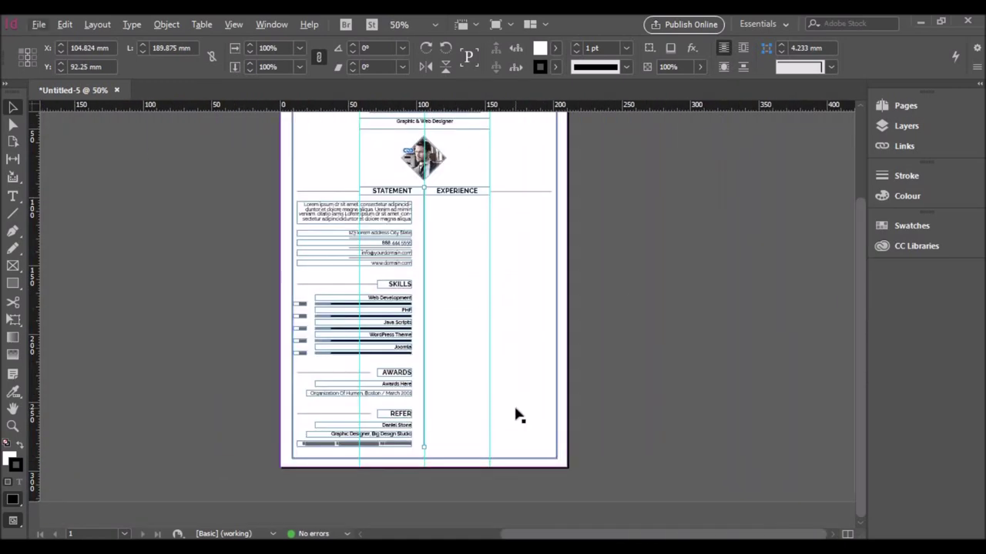
{"action": "left_click", "coordinate": [518, 416]}
{"action": "scroll", "coordinate": [512, 236], "scroll_direction": "up", "scroll_amount": 1}
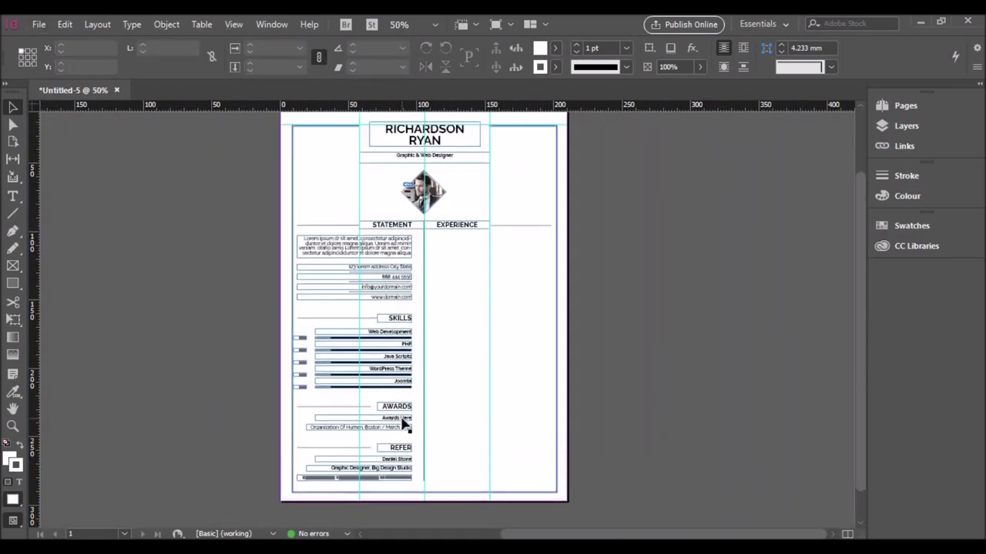
{"action": "left_click_drag", "start_coordinate": [405, 423], "coordinate": [527, 246]}
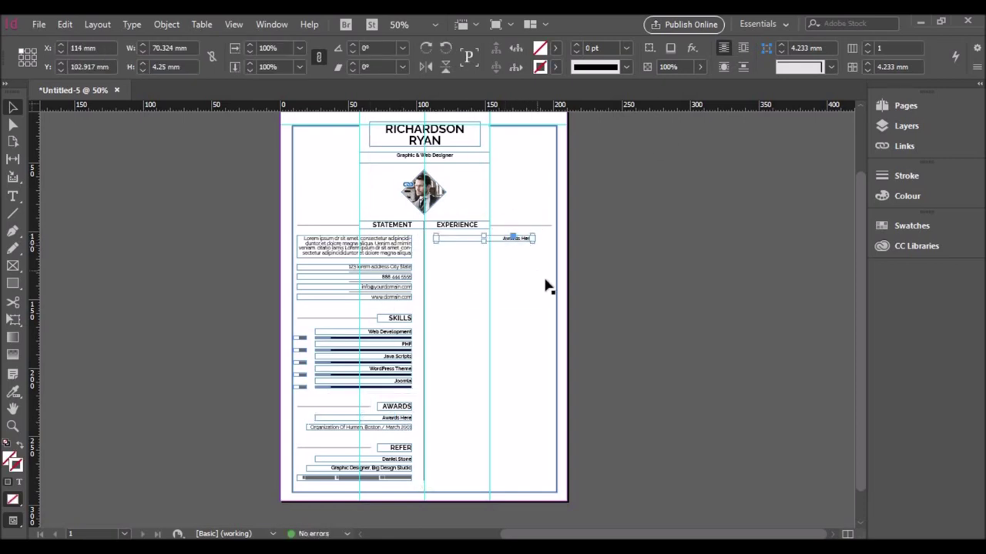
Step: Left-align the copied title frame and retype it 'Snr. Web Developer'
{"action": "scroll", "coordinate": [545, 285], "scroll_direction": "up", "scroll_amount": 3}
{"action": "double_click", "coordinate": [490, 198]}
{"action": "key", "text": "ctrl+a"}
{"action": "key", "text": "ctrl+shift+l"}
{"action": "type", "text": "S"}
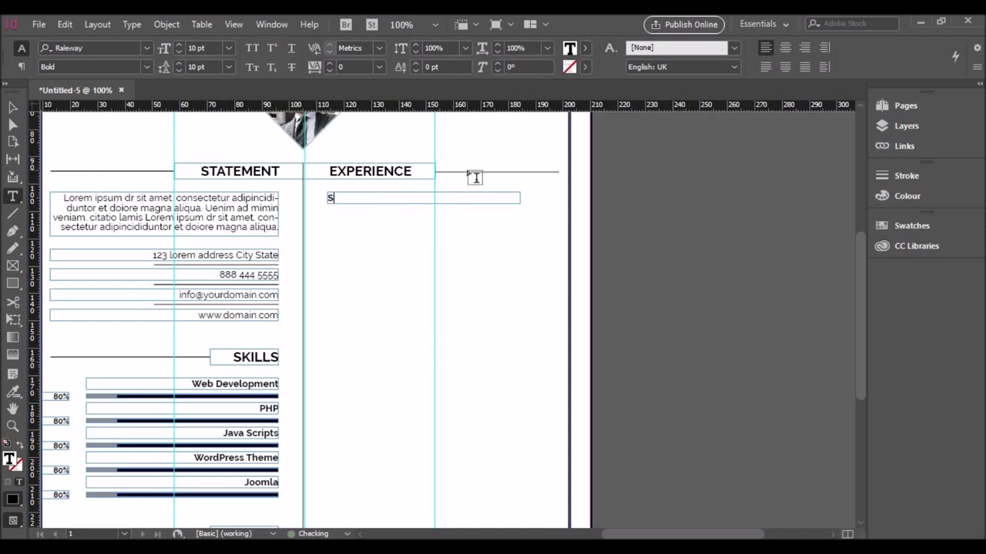
{"action": "type", "text": "nr. Web Developer"}
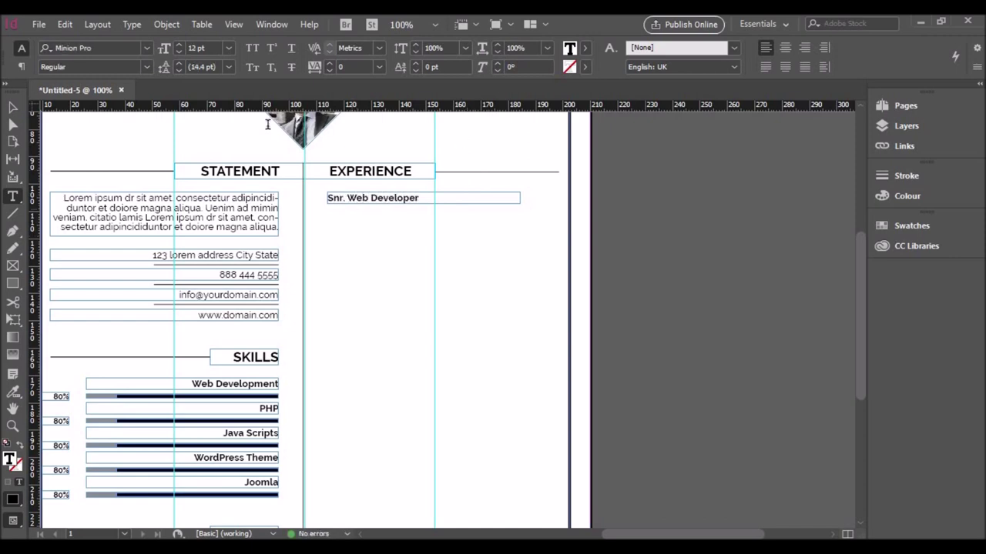
{"action": "key", "text": "Escape"}
Step: Copy the statement paragraph into the Experience column and justify it
{"action": "left_click_drag", "start_coordinate": [225, 221], "coordinate": [497, 238]}
{"action": "double_click", "coordinate": [458, 229]}
{"action": "key", "text": "ctrl+a"}
{"action": "left_click", "coordinate": [766, 48]}
{"action": "left_click", "coordinate": [805, 66]}
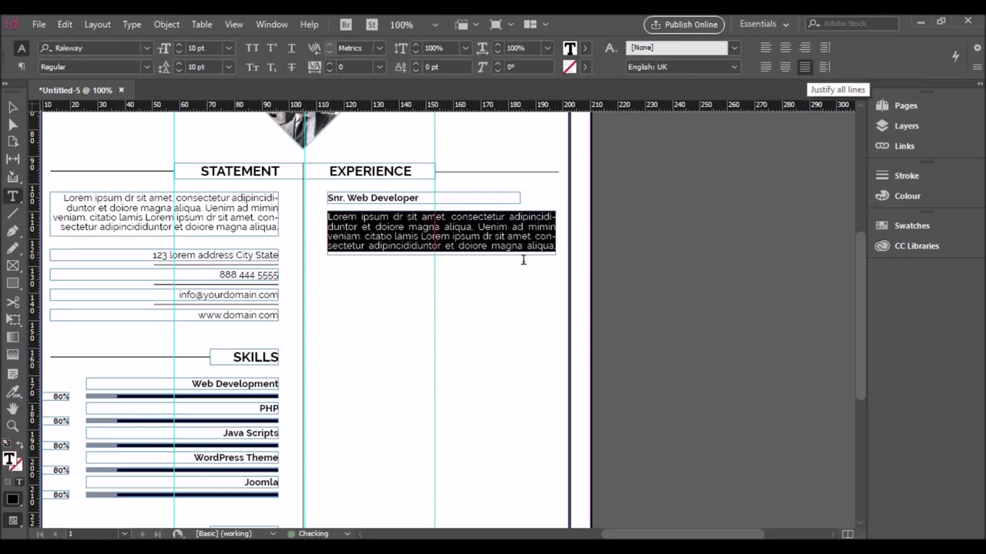
{"action": "left_click", "coordinate": [462, 256]}
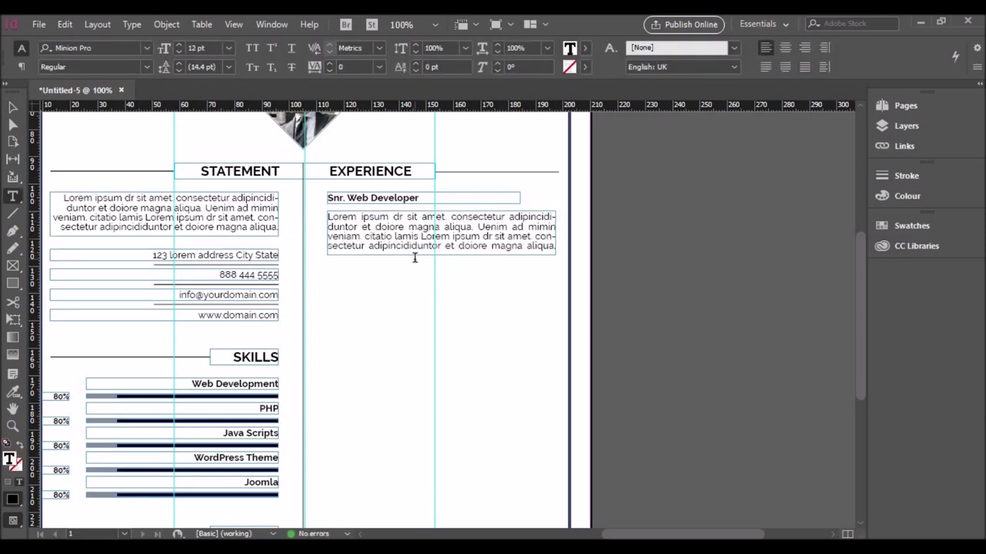
Step: Extend the description frame downward until the whole lorem paragraph shows
{"action": "left_click_drag", "start_coordinate": [327, 235], "coordinate": [562, 242]}
{"action": "left_click", "coordinate": [550, 249]}
{"action": "double_click", "coordinate": [543, 245]}
{"action": "left_click", "coordinate": [565, 247]}
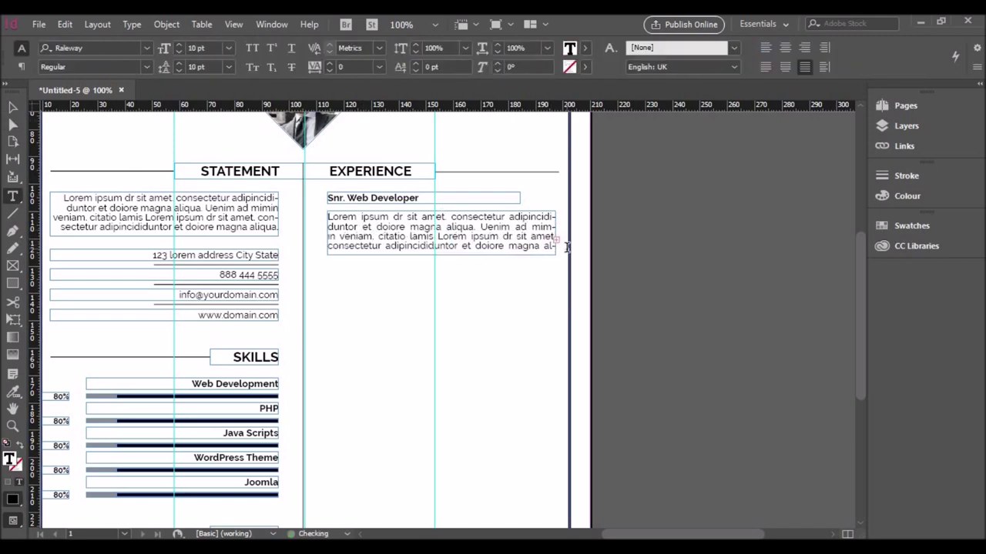
{"action": "key", "text": "Escape"}
{"action": "left_click", "coordinate": [556, 241]}
{"action": "left_click", "coordinate": [556, 241]}
{"action": "left_click_drag", "start_coordinate": [441, 255], "coordinate": [443, 281]}
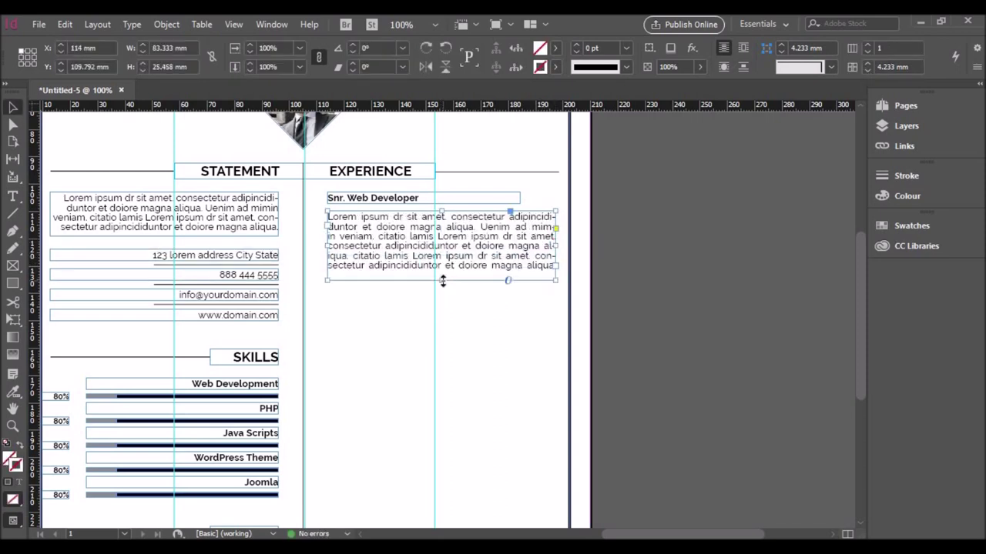
{"action": "left_click", "coordinate": [392, 255]}
Step: Duplicate the Snr. Web Developer entry downward and copy the REFER heading box into the right column
{"action": "scroll", "coordinate": [398, 242], "scroll_direction": "down", "scroll_amount": 1}
{"action": "left_click_drag", "start_coordinate": [398, 242], "coordinate": [398, 339]}
{"action": "scroll", "coordinate": [403, 293], "scroll_direction": "down", "scroll_amount": 3}
{"action": "left_click_drag", "start_coordinate": [401, 230], "coordinate": [405, 331]}
{"action": "scroll", "coordinate": [405, 331], "scroll_direction": "down", "scroll_amount": 2}
{"action": "left_click_drag", "start_coordinate": [402, 262], "coordinate": [406, 357]}
{"action": "scroll", "coordinate": [416, 385], "scroll_direction": "down", "scroll_amount": 1}
{"action": "left_click", "coordinate": [323, 391]}
{"action": "left_click_drag", "start_coordinate": [270, 378], "coordinate": [389, 374]}
Step: Retype the copied heading as EDUCATION and widen its frame so the word fits
{"action": "double_click", "coordinate": [374, 363]}
{"action": "type", "text": "E"}
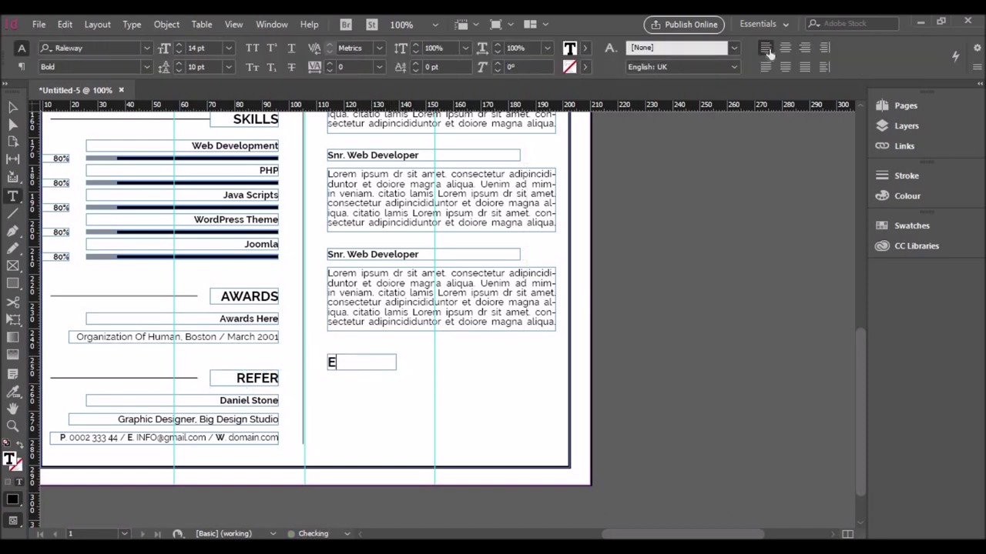
{"action": "type", "text": "DUCATION"}
{"action": "left_click", "coordinate": [14, 108]}
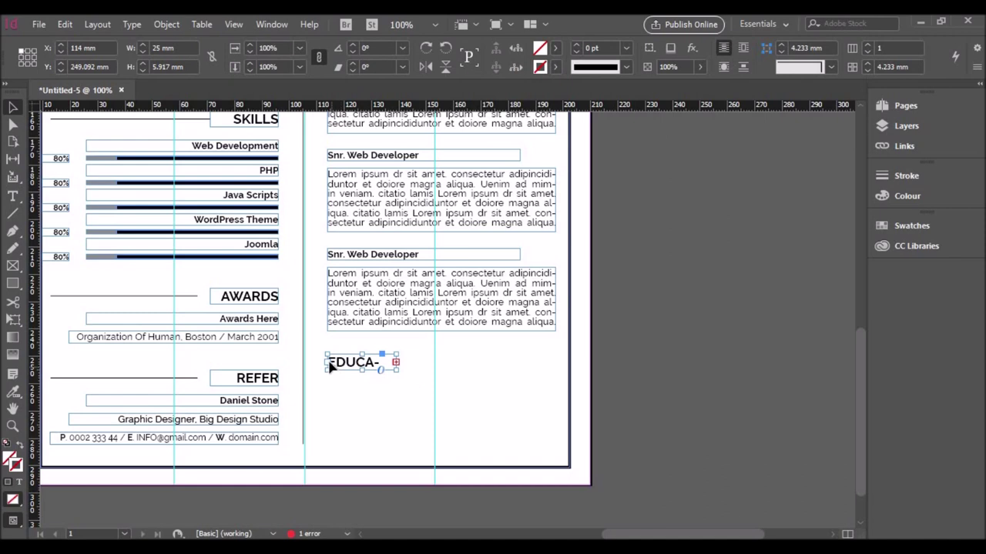
{"action": "left_click_drag", "start_coordinate": [397, 369], "coordinate": [424, 378]}
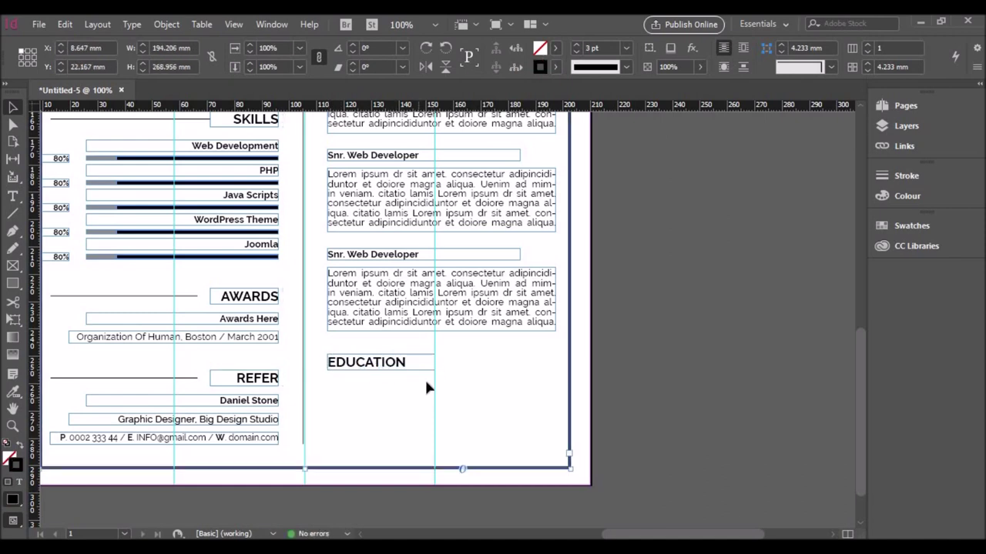
{"action": "left_click", "coordinate": [430, 358]}
Step: Draw a horizontal rule to the right of EDUCATION and give it a black stroke
{"action": "left_click", "coordinate": [401, 383]}
{"action": "left_click", "coordinate": [123, 378]}
{"action": "left_click", "coordinate": [12, 213]}
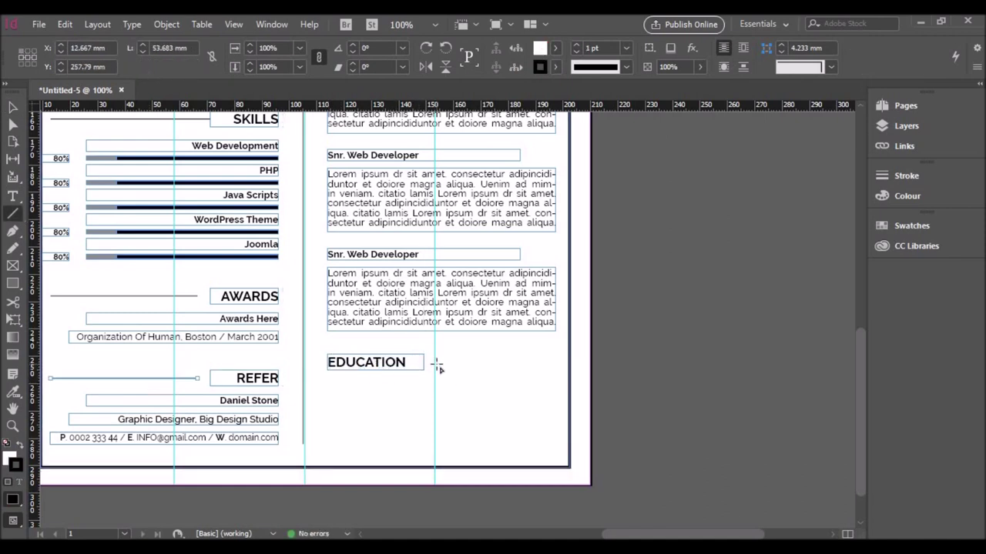
{"action": "left_click_drag", "start_coordinate": [430, 361], "coordinate": [555, 362]}
{"action": "left_click", "coordinate": [554, 66]}
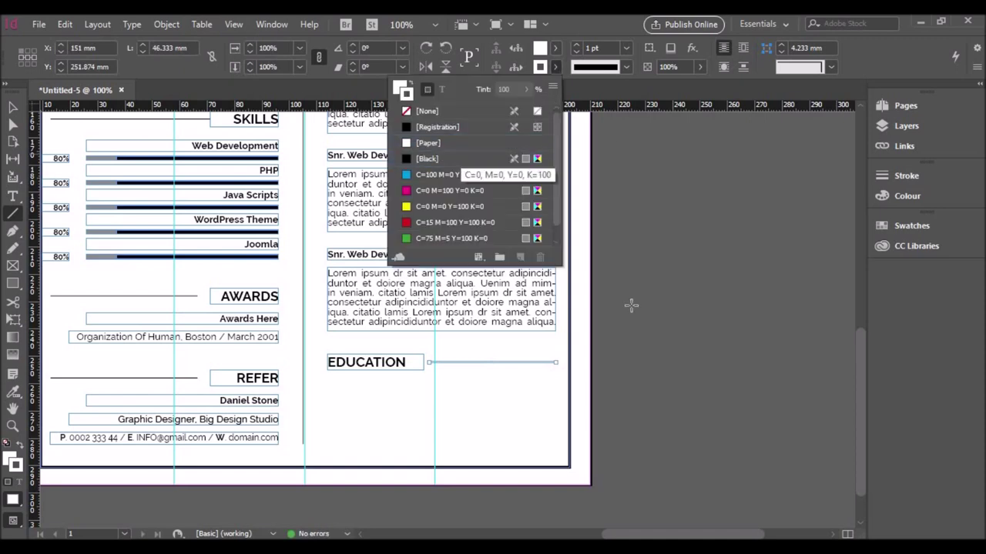
{"action": "left_click", "coordinate": [462, 174]}
{"action": "left_click", "coordinate": [680, 344]}
{"action": "left_click", "coordinate": [912, 225]}
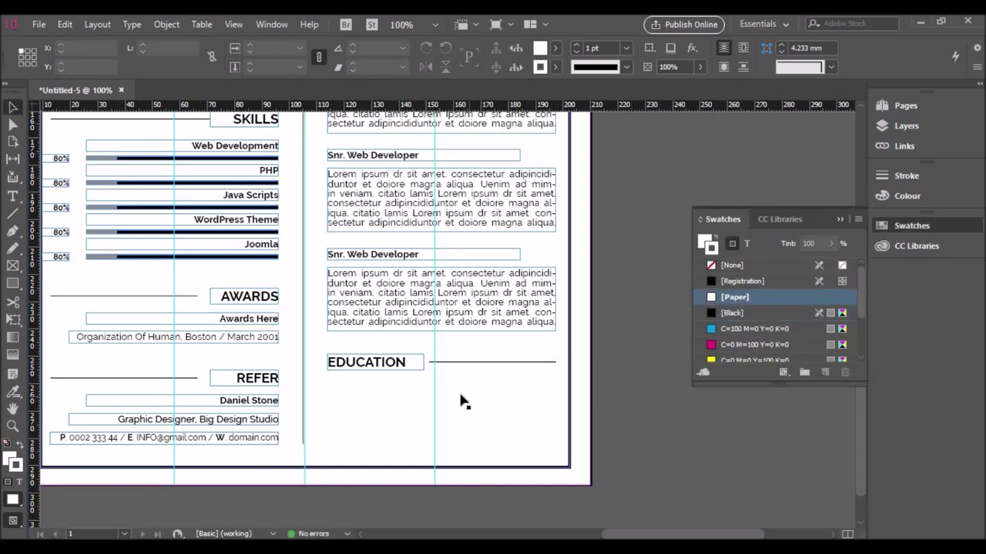
Step: Duplicate the referee frame under EDUCATION, left-align it, enter the Bachalor in Science details and resize it
{"action": "left_click_drag", "start_coordinate": [269, 407], "coordinate": [521, 393]}
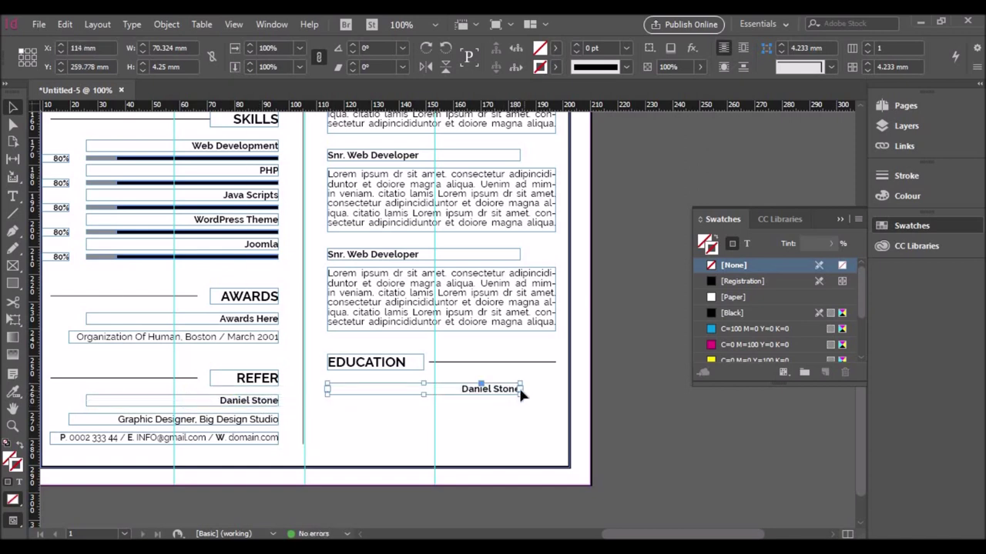
{"action": "double_click", "coordinate": [465, 394]}
{"action": "key", "text": "ctrl+a"}
{"action": "left_click", "coordinate": [764, 48]}
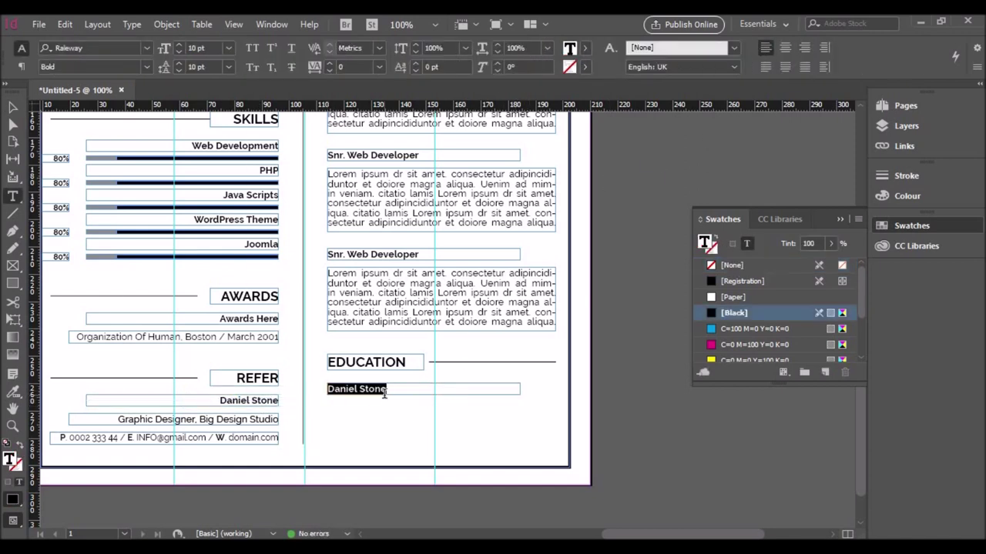
{"action": "type", "text": "Bachalor in Sc"}
{"action": "key", "text": "Escape"}
{"action": "left_click_drag", "start_coordinate": [423, 395], "coordinate": [429, 458]}
{"action": "left_click_drag", "start_coordinate": [442, 424], "coordinate": [434, 425]}
Step: Paste a lorem paragraph below USA/2001 and trim the end of its last word
{"action": "double_click", "coordinate": [347, 400]}
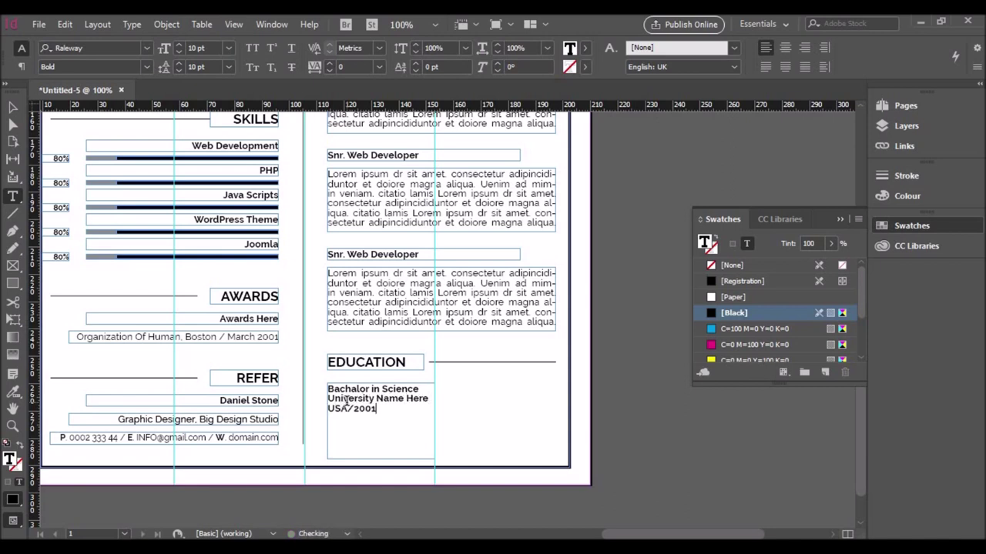
{"action": "left_click_drag", "start_coordinate": [327, 273], "coordinate": [470, 284]}
{"action": "key", "text": "ctrl+c"}
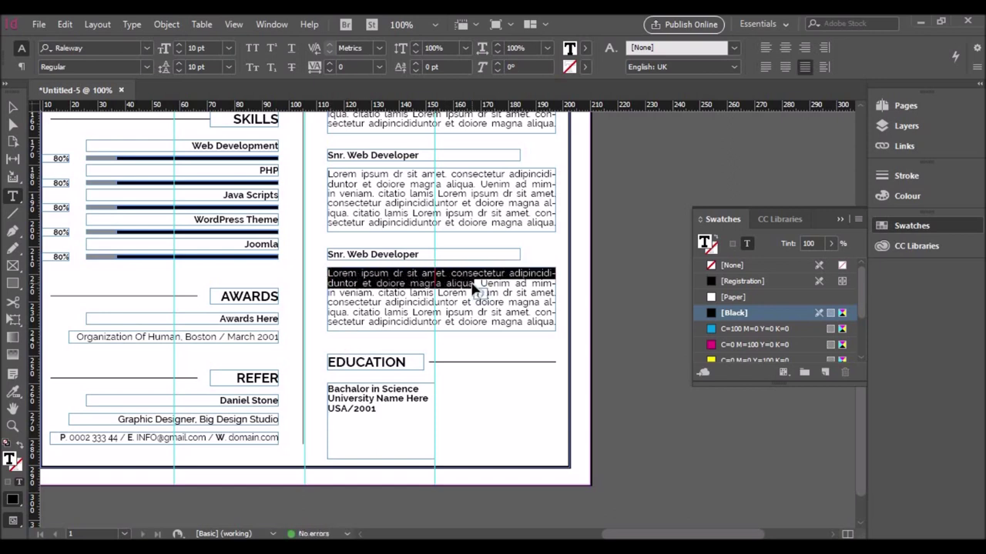
{"action": "left_click", "coordinate": [345, 425]}
{"action": "key", "text": "ctrl+v"}
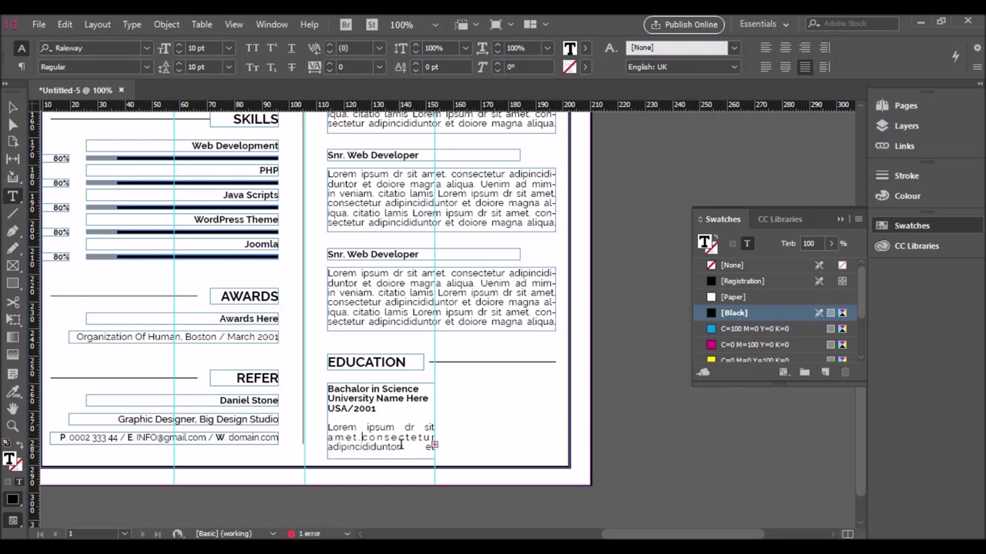
{"action": "left_click", "coordinate": [436, 441]}
{"action": "key", "text": "BackSpace"}
{"action": "key", "text": "BackSpace"}
{"action": "key", "text": "BackSpace"}
{"action": "key", "text": "BackSpace"}
{"action": "key", "text": "BackSpace"}
{"action": "key", "text": "BackSpace"}
{"action": "key", "text": "BackSpace"}
{"action": "key", "text": "BackSpace"}
{"action": "key", "text": "BackSpace"}
{"action": "key", "text": "BackSpace"}
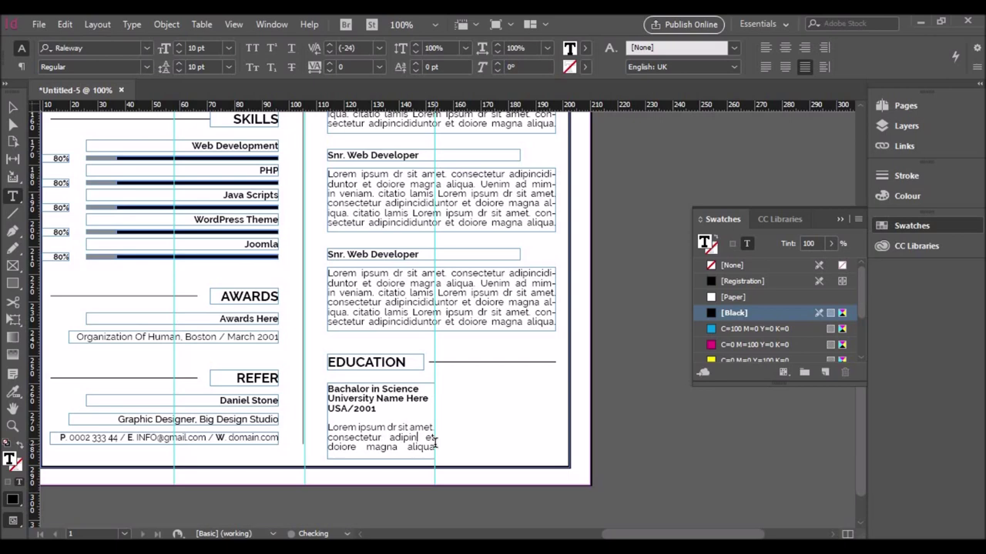
Step: Switch the university and USA/2001 lines to a lighter font style
{"action": "left_click", "coordinate": [421, 390]}
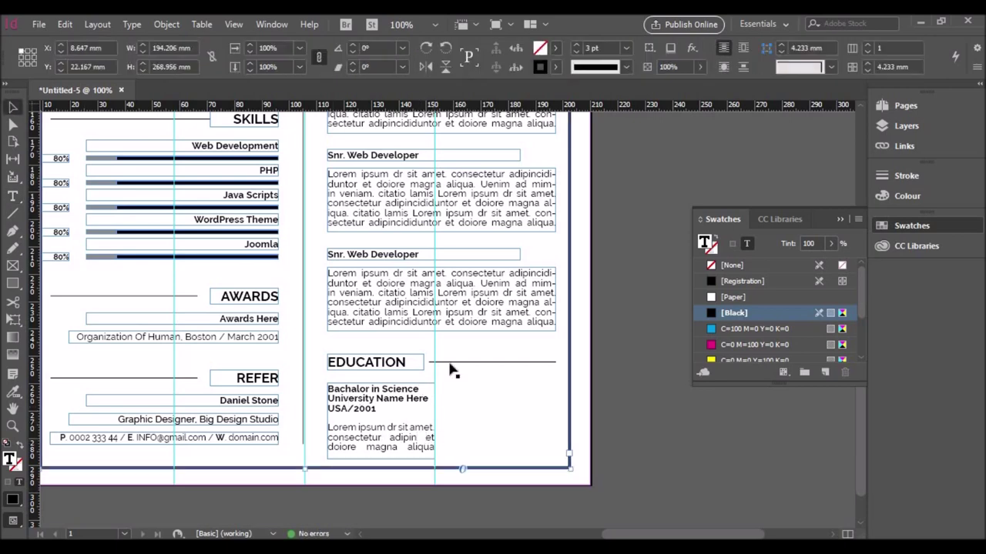
{"action": "left_click_drag", "start_coordinate": [328, 394], "coordinate": [377, 410]}
{"action": "left_click", "coordinate": [146, 66]}
{"action": "left_click", "coordinate": [82, 159]}
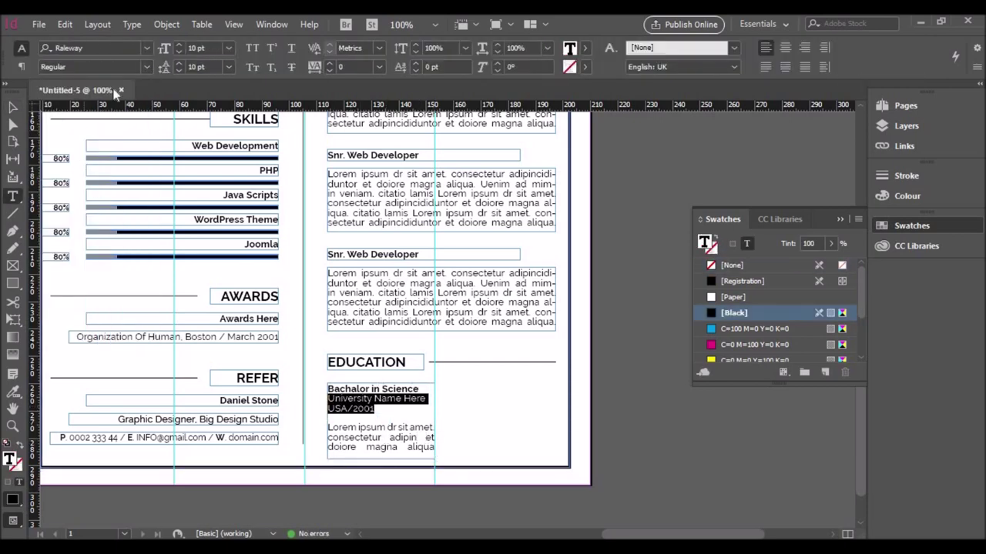
{"action": "left_click", "coordinate": [419, 400]}
Step: Give the degree and university lines 10 pt leading and a smaller font size
{"action": "left_click_drag", "start_coordinate": [419, 400], "coordinate": [328, 386]}
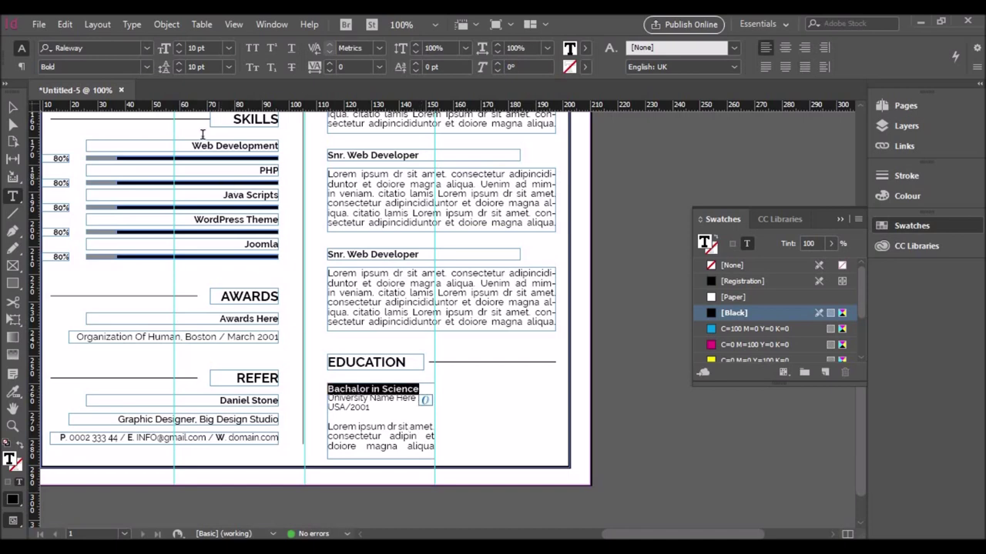
{"action": "key", "text": "ctrl+z"}
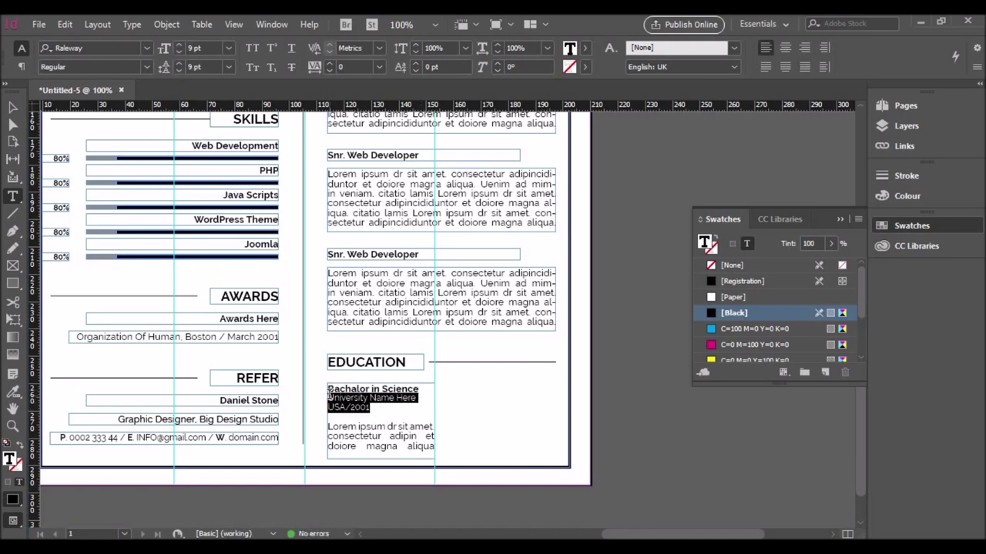
{"action": "key", "text": "ctrl+z"}
{"action": "left_click", "coordinate": [228, 66]}
{"action": "left_click", "coordinate": [217, 146]}
{"action": "left_click", "coordinate": [228, 66]}
{"action": "left_click", "coordinate": [208, 167]}
Step: Make the lorem description 9 pt and left-aligned
{"action": "key", "text": "Down"}
{"action": "key", "text": "shift+Down"}
{"action": "key", "text": "shift+Down"}
{"action": "key", "text": "shift+Down"}
{"action": "left_click", "coordinate": [179, 52]}
{"action": "left_click", "coordinate": [179, 70]}
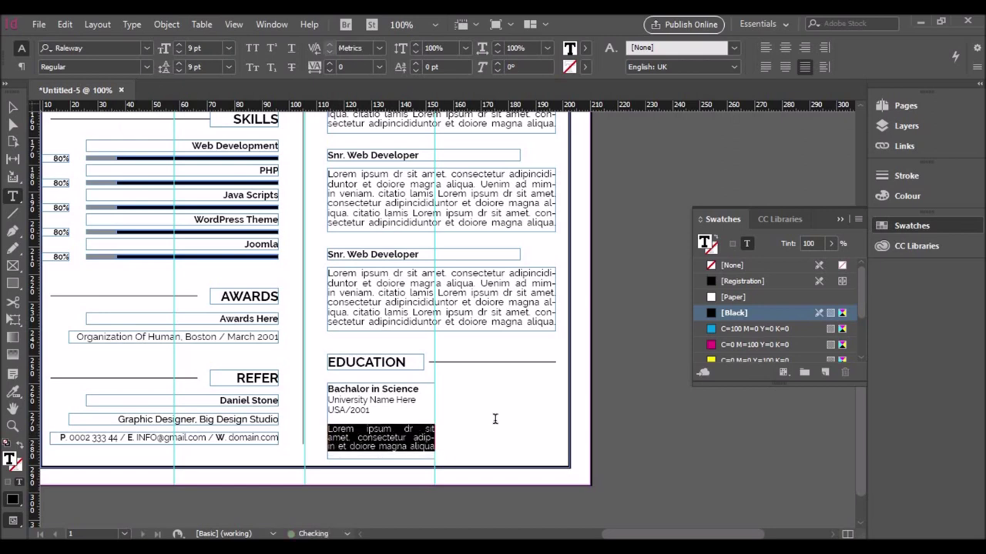
{"action": "key", "text": "ctrl+shift+l"}
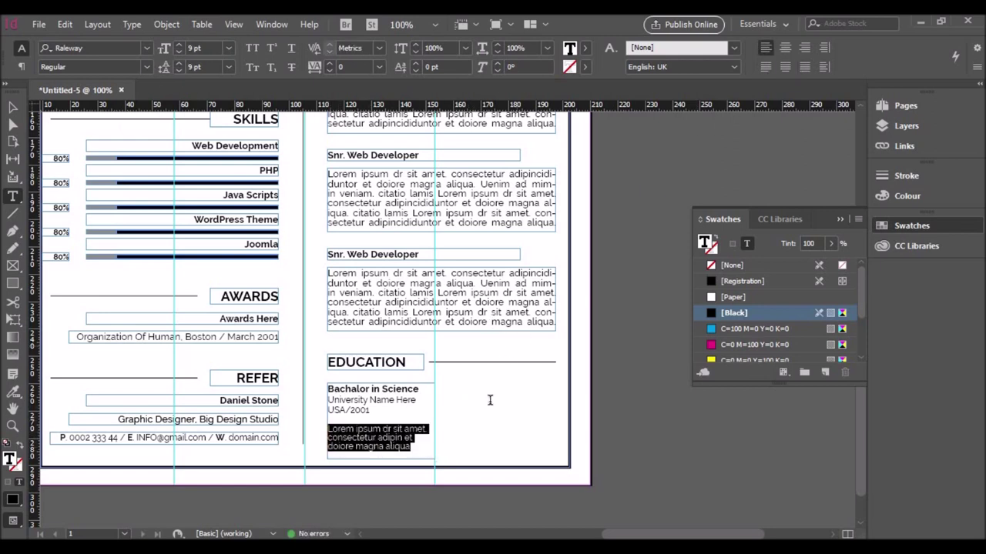
{"action": "left_click", "coordinate": [337, 441]}
Step: Duplicate the finished education entry into the right-hand column
{"action": "key", "text": "Escape"}
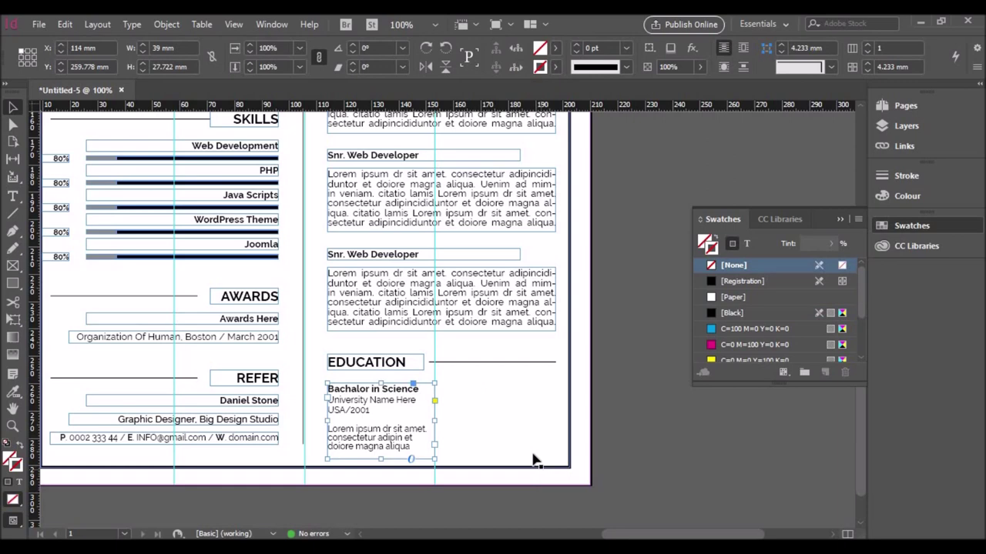
{"action": "left_click_drag", "start_coordinate": [402, 390], "coordinate": [525, 391]}
{"action": "left_click", "coordinate": [732, 296]}
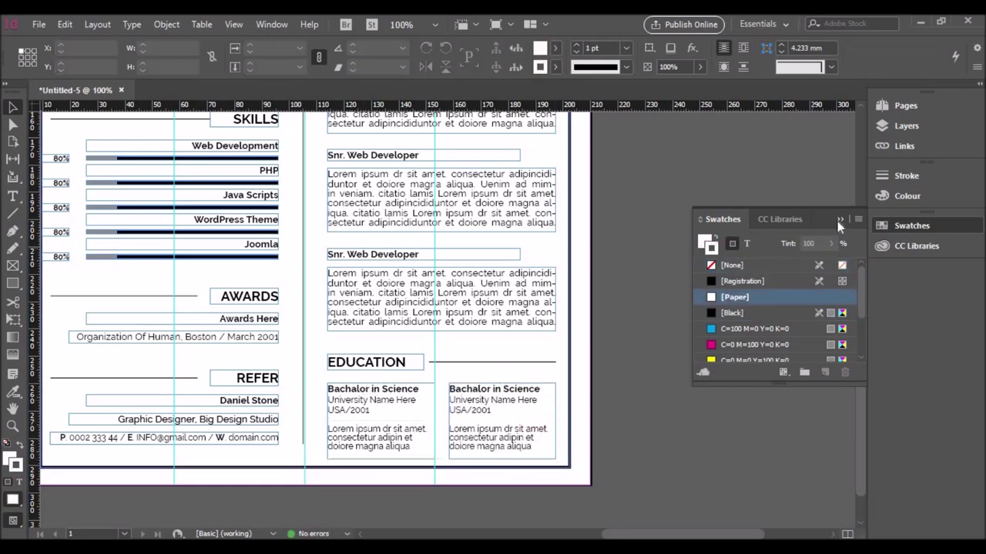
{"action": "left_click", "coordinate": [616, 315]}
Step: Zoom out, hide the rulers and turn on Overprint Preview for the whole page
{"action": "key", "text": "ctrl+minus"}
{"action": "left_click", "coordinate": [38, 24]}
{"action": "key", "text": "ctrl+r"}
{"action": "left_click", "coordinate": [234, 24]}
{"action": "left_click", "coordinate": [262, 41]}
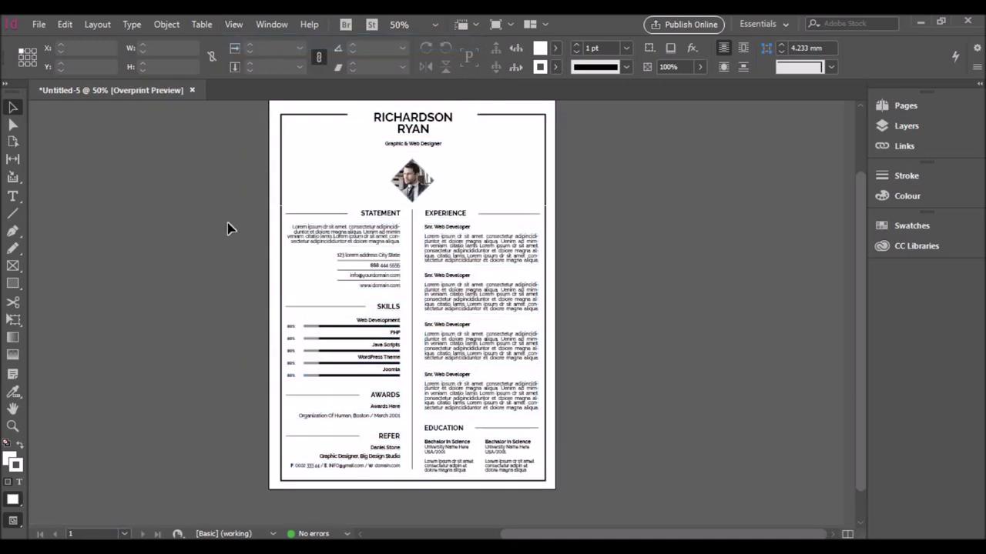
Step: Scroll through the finished CV page to check the layout
{"action": "scroll", "coordinate": [652, 271], "scroll_direction": "up", "scroll_amount": 1}
{"action": "scroll", "coordinate": [616, 308], "scroll_direction": "up", "scroll_amount": 1, "text": "alt"}
{"action": "scroll", "coordinate": [608, 320], "scroll_direction": "up", "scroll_amount": 2}
{"action": "scroll", "coordinate": [600, 321], "scroll_direction": "down", "scroll_amount": 5}
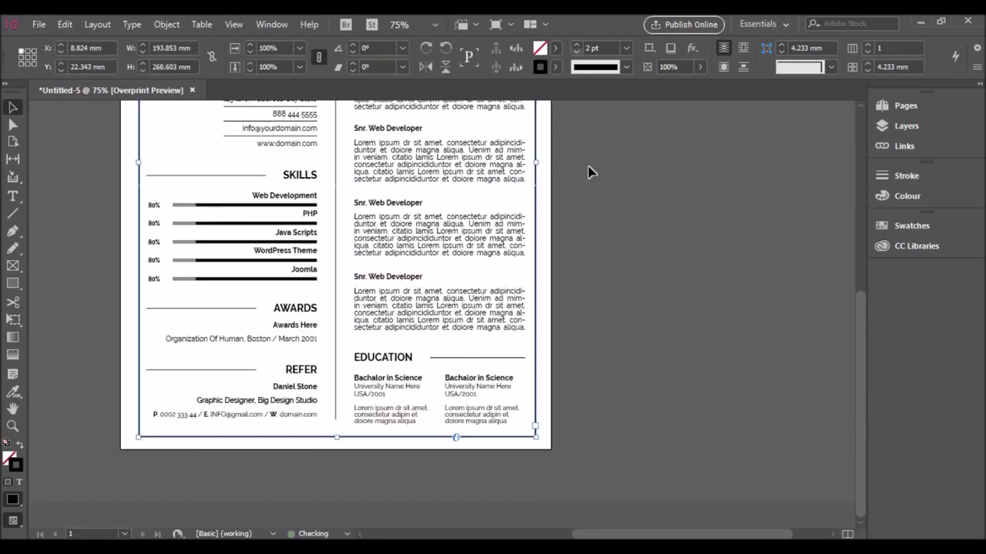
{"action": "scroll", "coordinate": [604, 200], "scroll_direction": "up", "scroll_amount": 5}
{"action": "scroll", "coordinate": [714, 167], "scroll_direction": "down", "scroll_amount": 5}
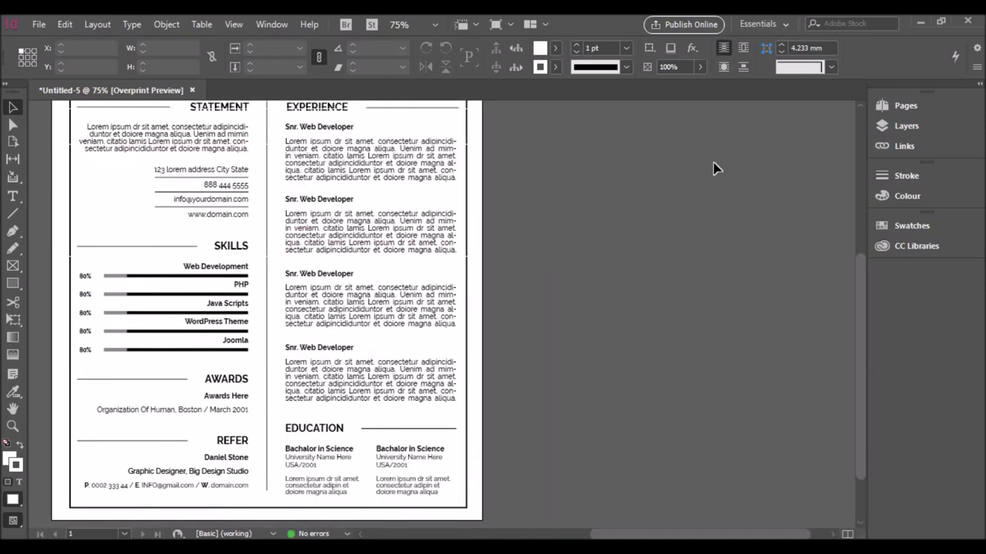
{"action": "scroll", "coordinate": [715, 165], "scroll_direction": "down", "scroll_amount": 1, "text": "alt"}
{"action": "scroll", "coordinate": [713, 166], "scroll_direction": "up", "scroll_amount": 4}
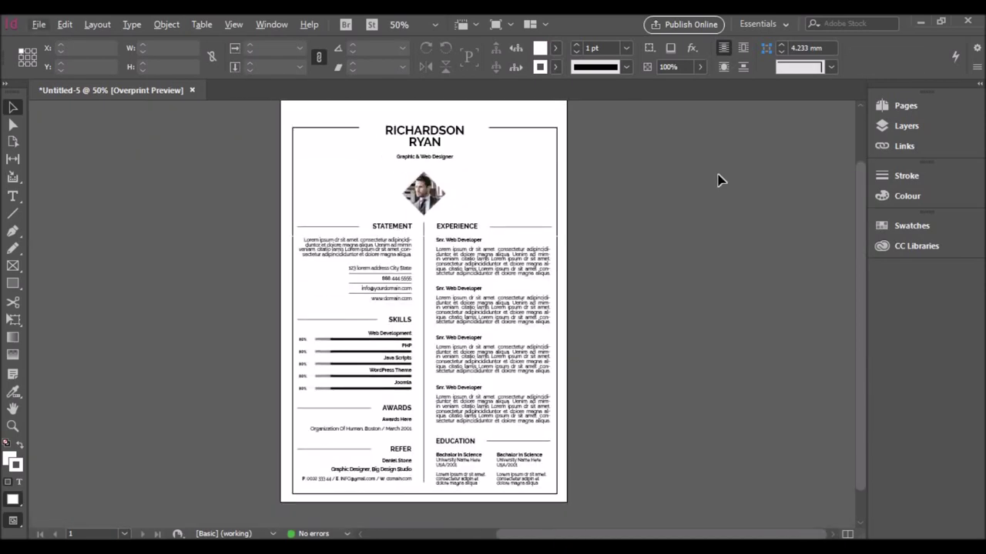
Step: Open the exported Template.pdf from the Resume folder in Acrobat Reader
{"action": "key", "text": "super+e"}
{"action": "double_click", "coordinate": [773, 298]}
{"action": "double_click", "coordinate": [270, 267]}
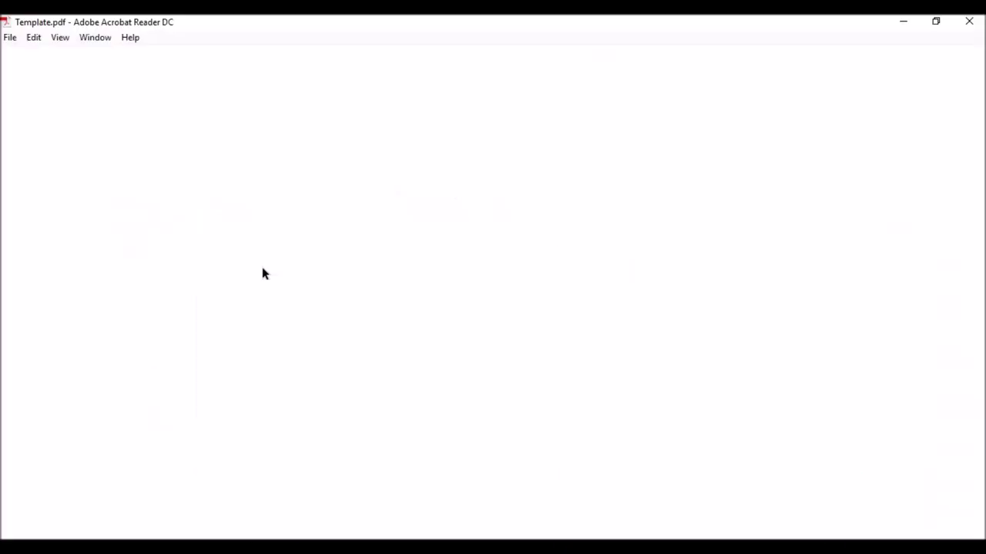
{"action": "scroll", "coordinate": [574, 248], "scroll_direction": "down", "scroll_amount": 3}
{"action": "scroll", "coordinate": [641, 351], "scroll_direction": "up", "scroll_amount": 8}
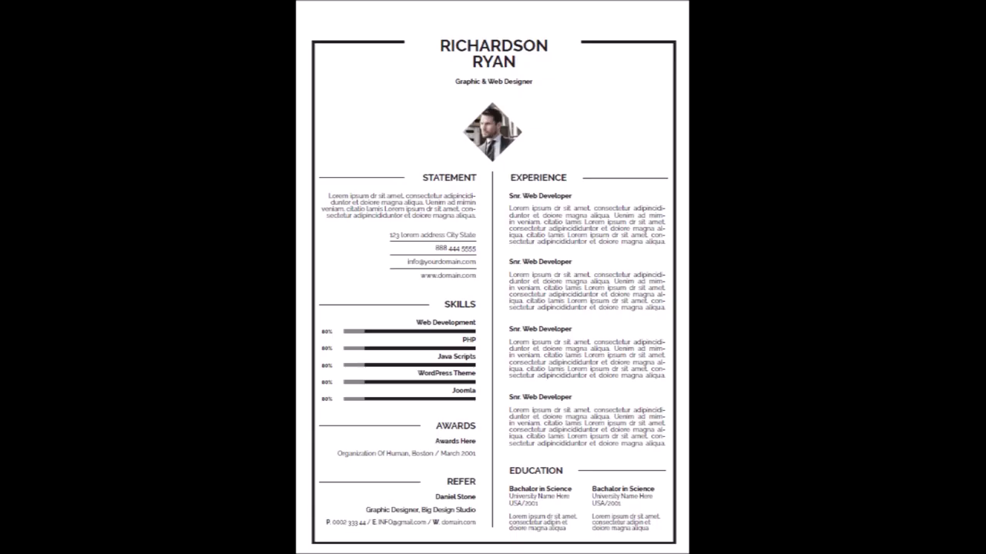